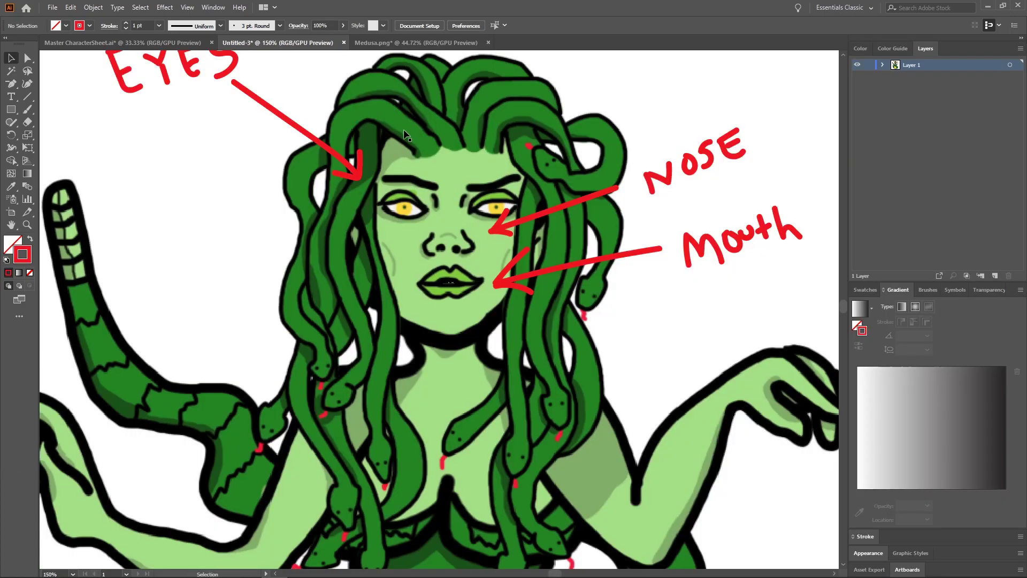
Step: Scroll across Master CharacterSheet.ai to reveal the full lineup of low-poly characters
scroll(405, 135, "up", 3)
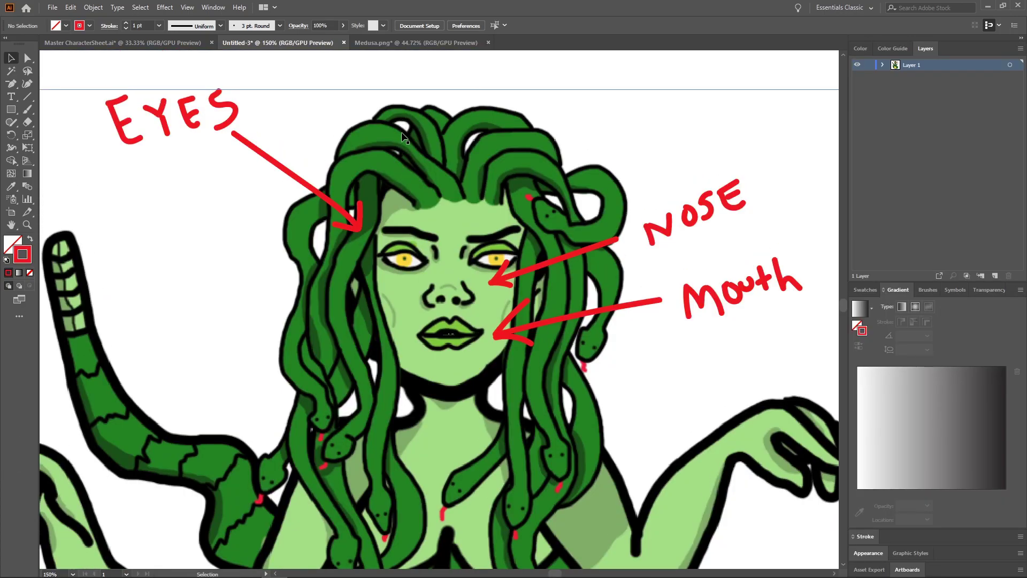
scroll(336, 65, "down", 3, "alt")
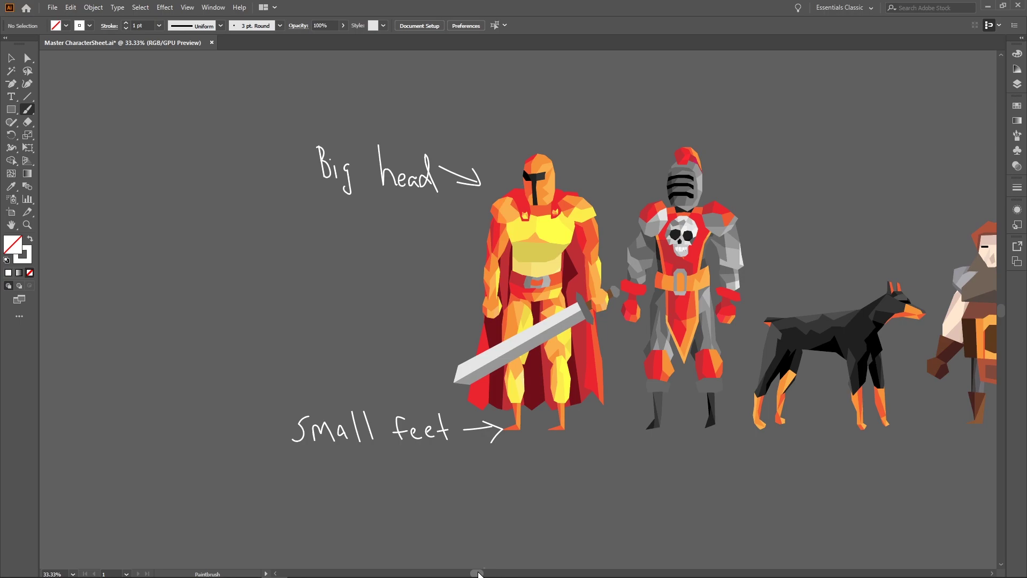
left_click_drag(478, 574, 521, 573)
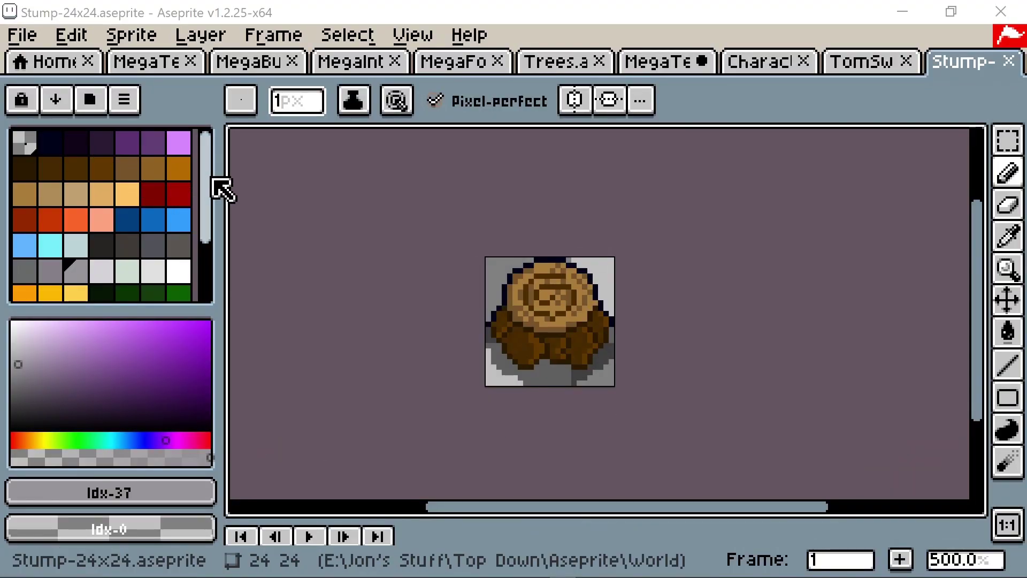
Step: In the Trees tileset, try greens at index 46 and 47, then set foreground to index 48 (#106900)
scroll(222, 213, "down", 3)
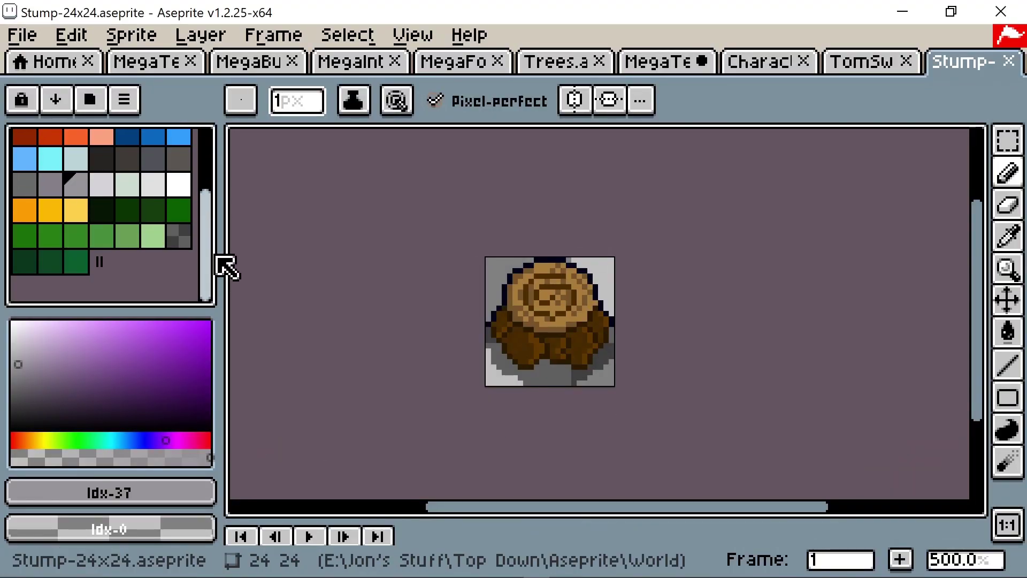
scroll(222, 224, "up", 3)
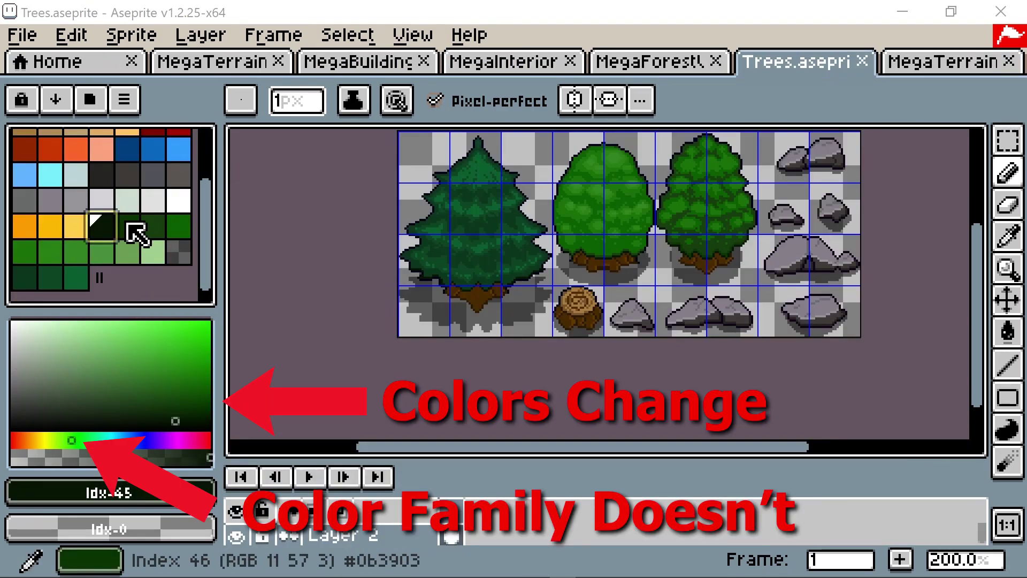
left_click(131, 226)
left_click(153, 226)
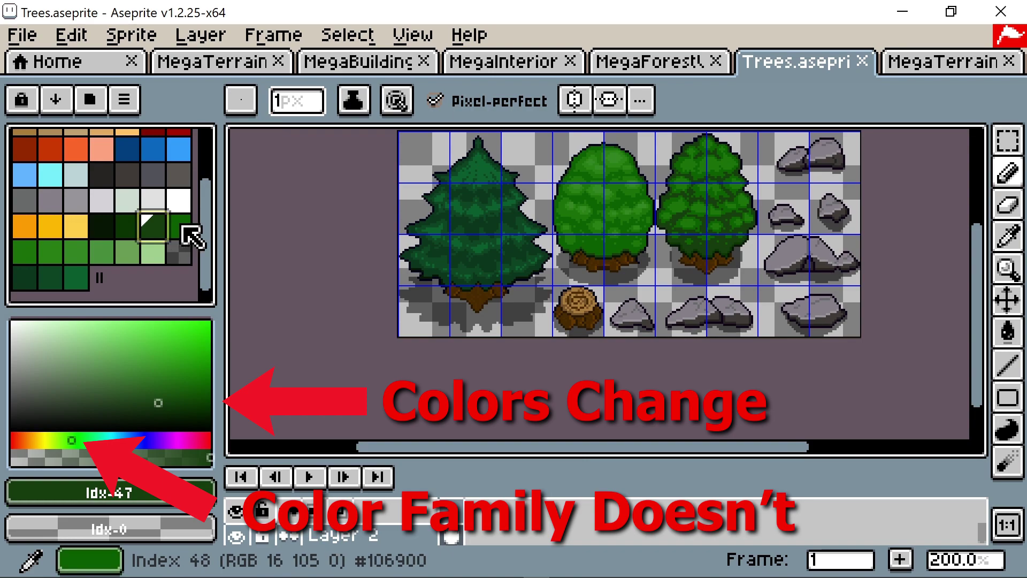
left_click(188, 225)
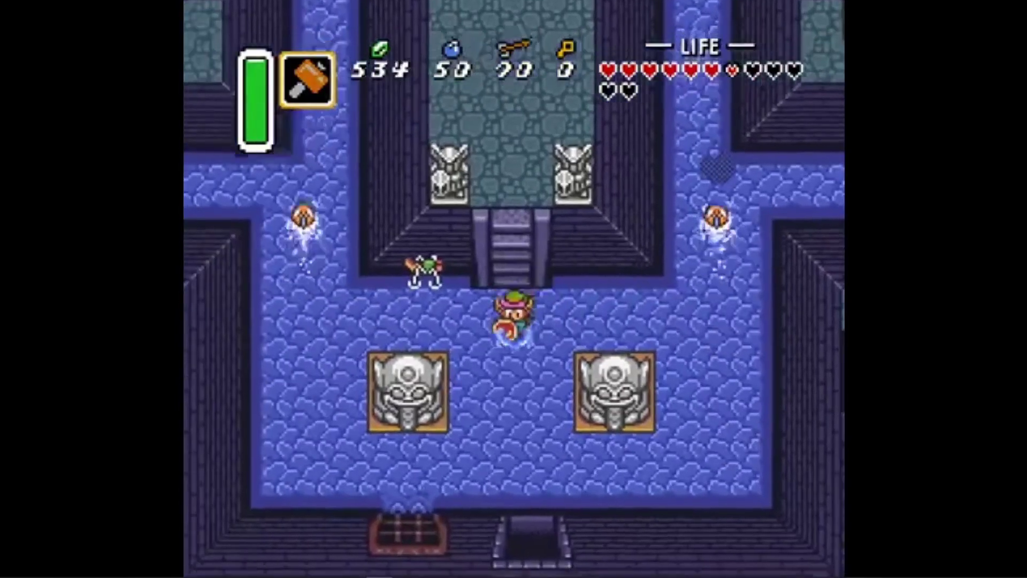
Step: Equip Magic Powder from Link's item menu in the dungeon corridor
key("Down")
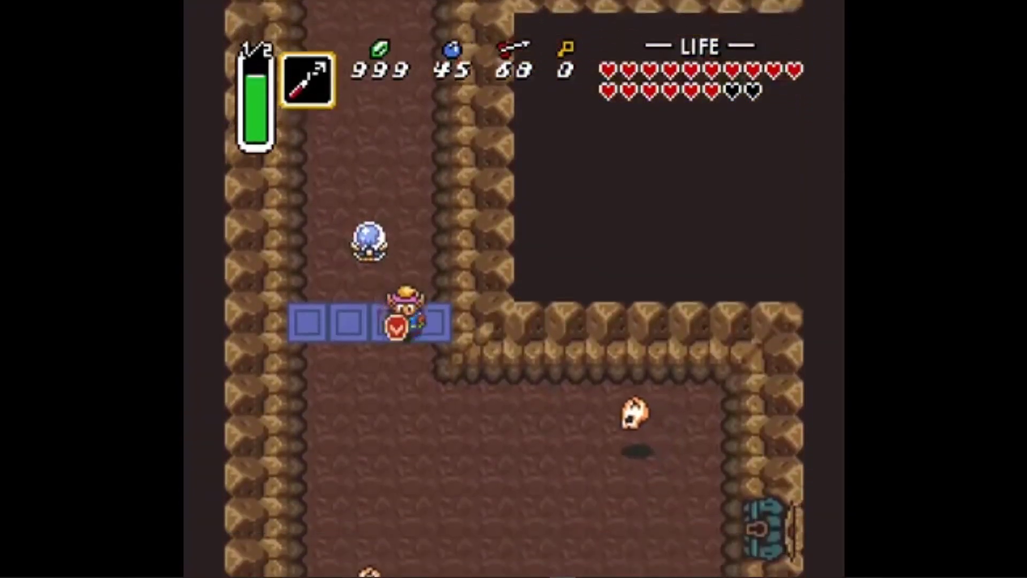
key("Return")
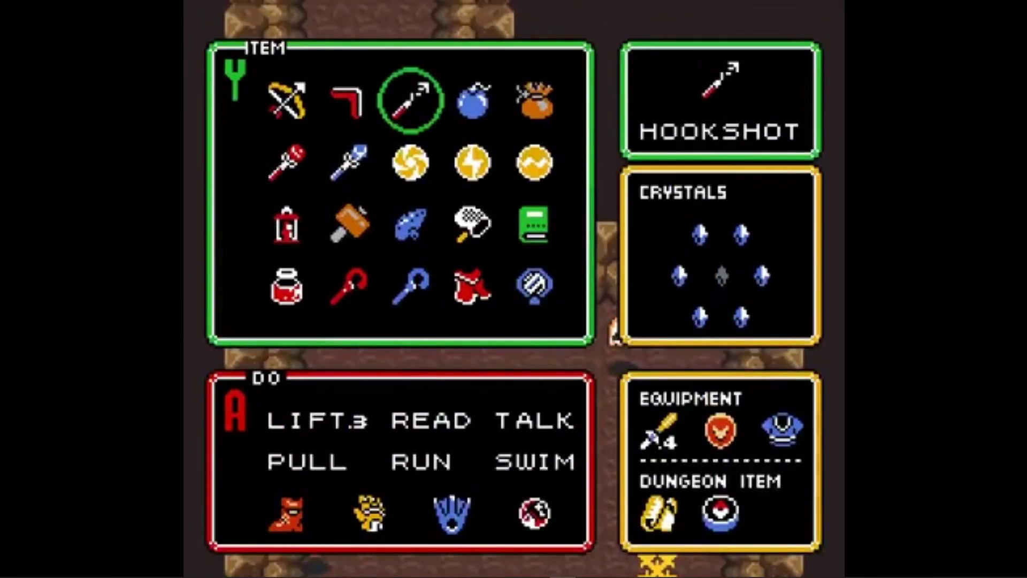
key("Return")
key("Up")
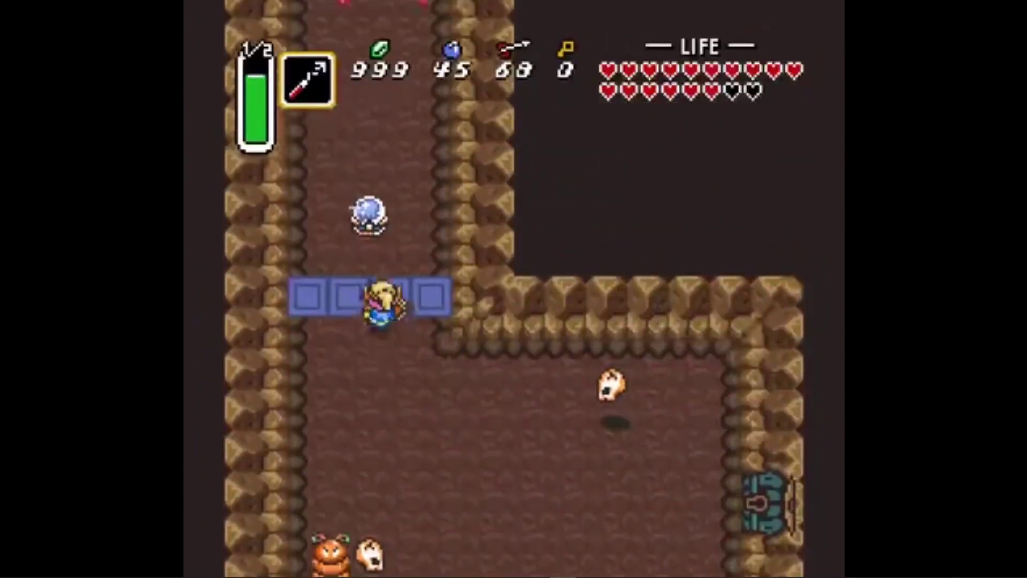
key("Return")
key("Right")
key("Right")
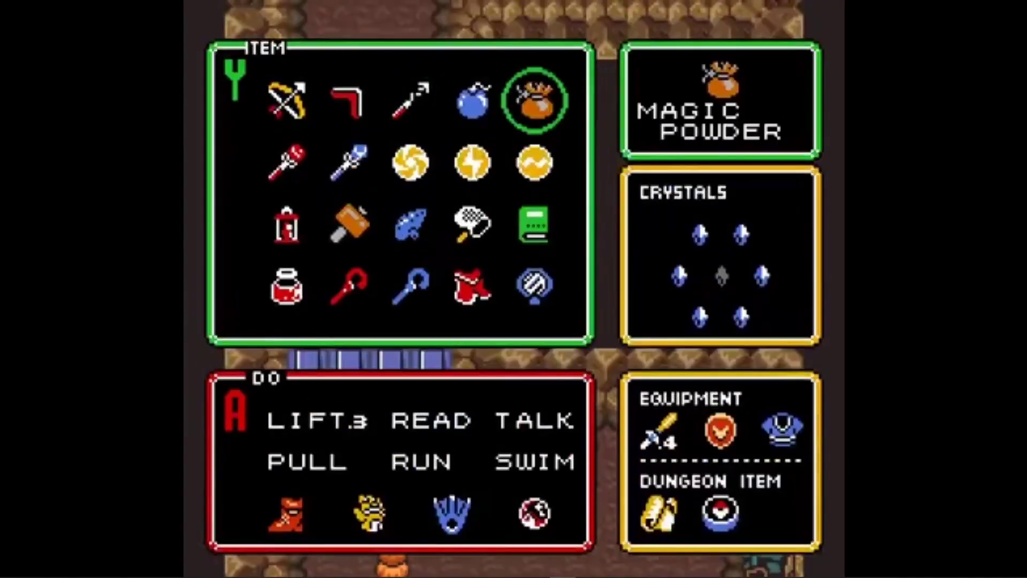
key("Return")
key("Up")
Step: Sprinkle Magic Powder on nearby enemies twice and slash the red enemy with the sword
key("a")
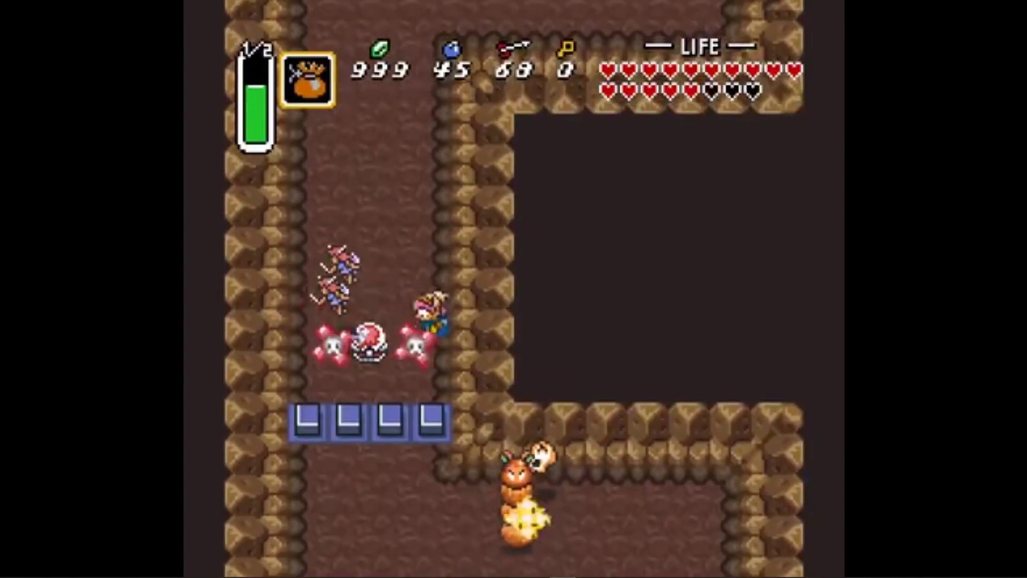
key("a")
key("Up")
key("Left")
key("Down")
key("s")
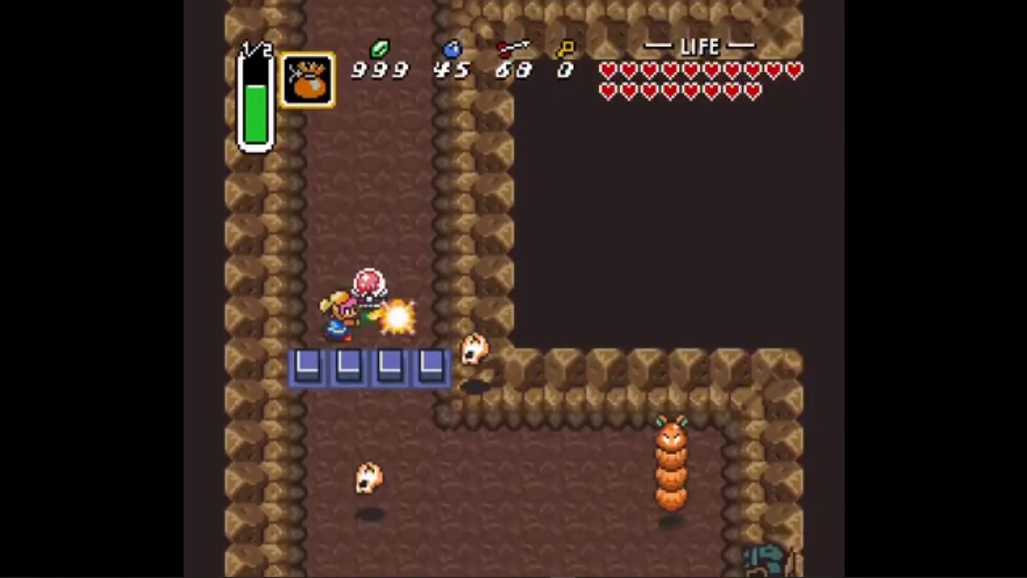
key("Down")
key("Down")
key("Right")
key("s")
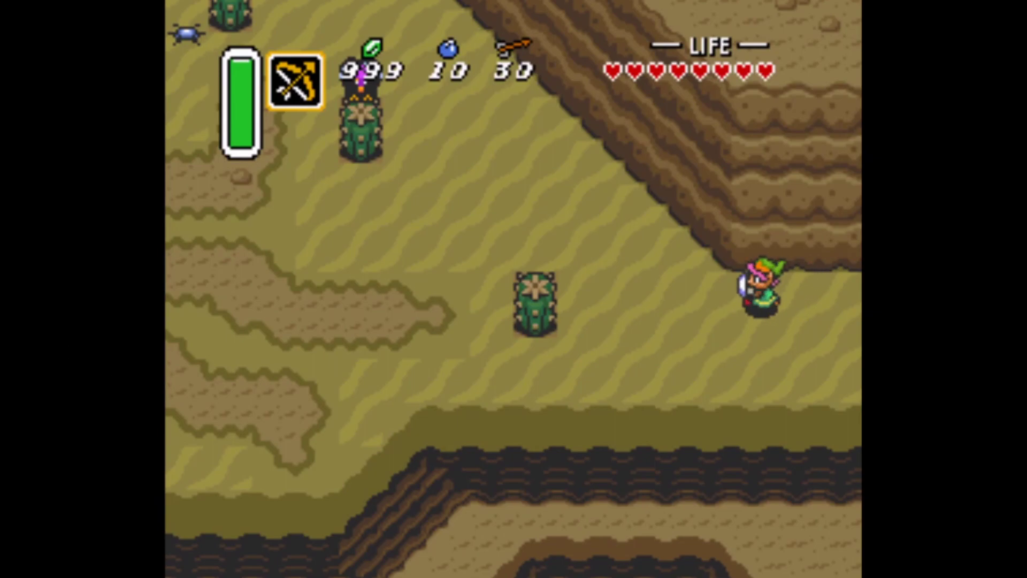
Step: Cross the desert along the cliff, charging and releasing a spin attack
key("Down")
key("Left")
key("s")
key("Left")
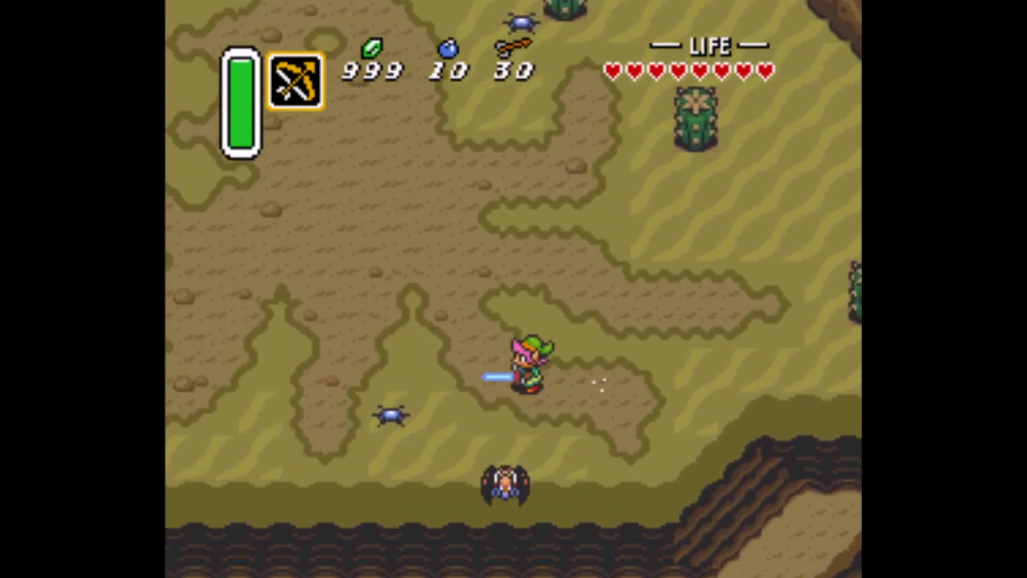
key("Left")
key("Up")
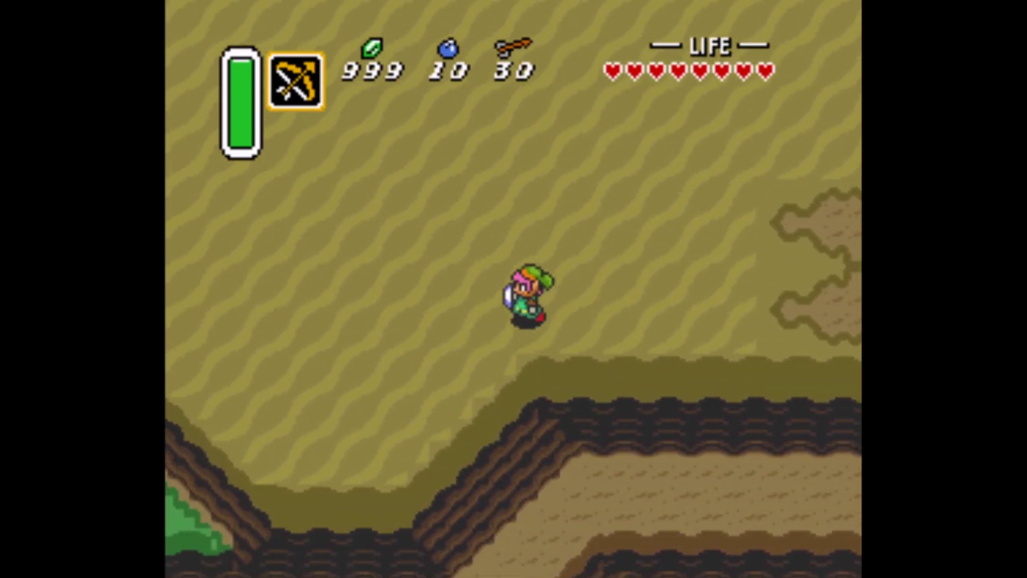
key("Up")
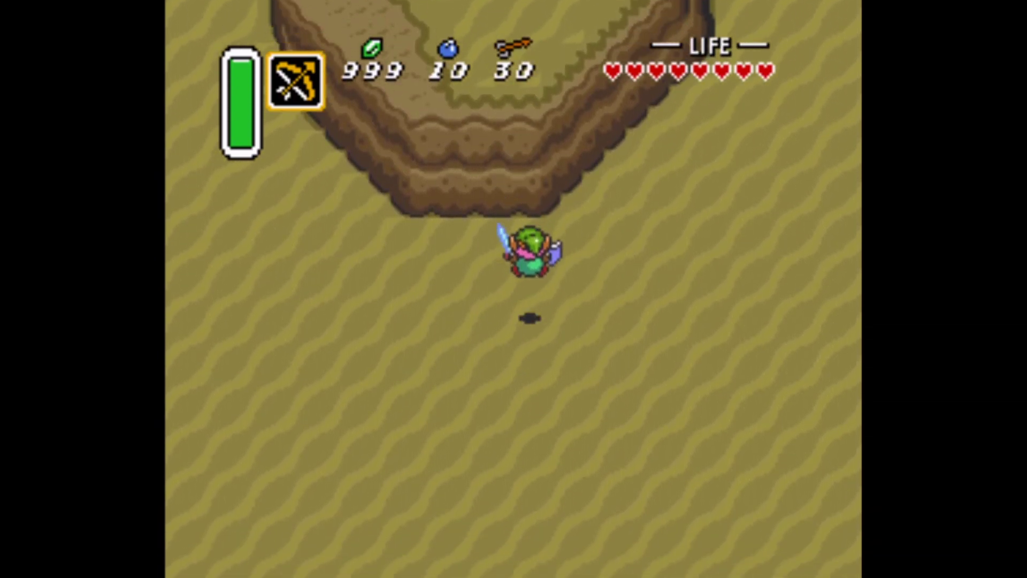
key("Down")
key("Left")
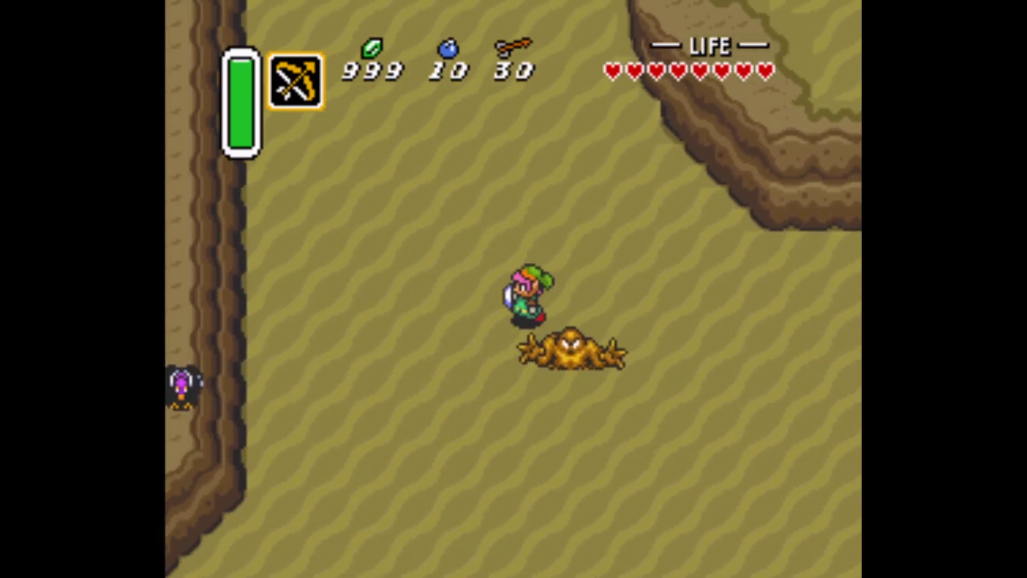
key("Right")
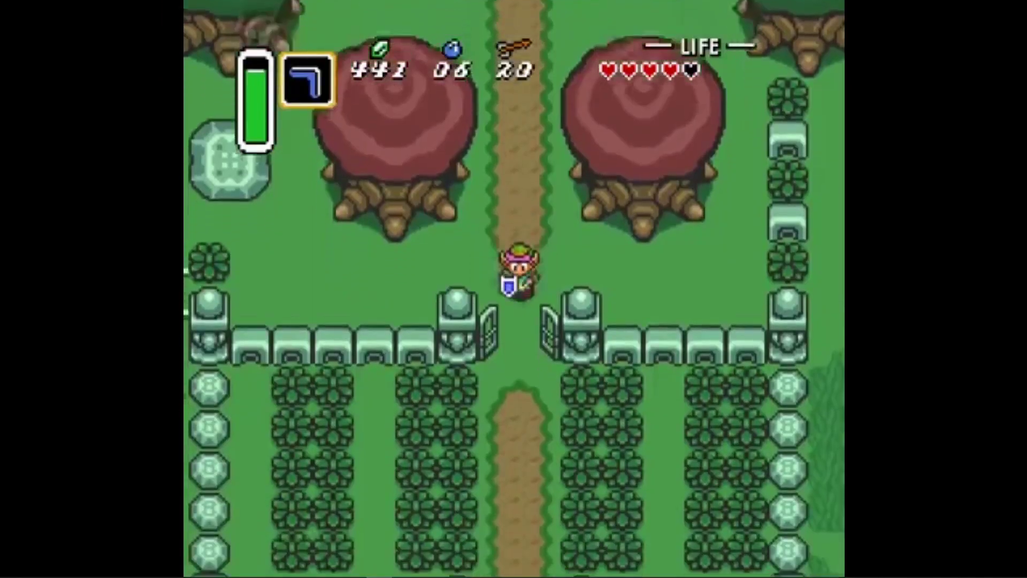
Step: Walk Link down the castle garden path past the green soldier, then paint a smiling-face annotation
key("Down")
key("Down")
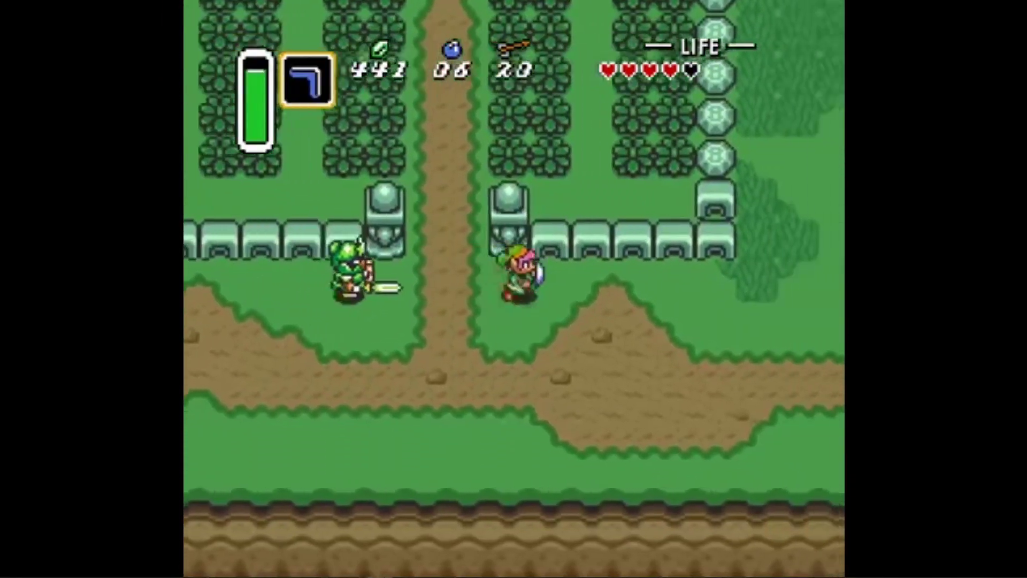
key("Down")
key("Right")
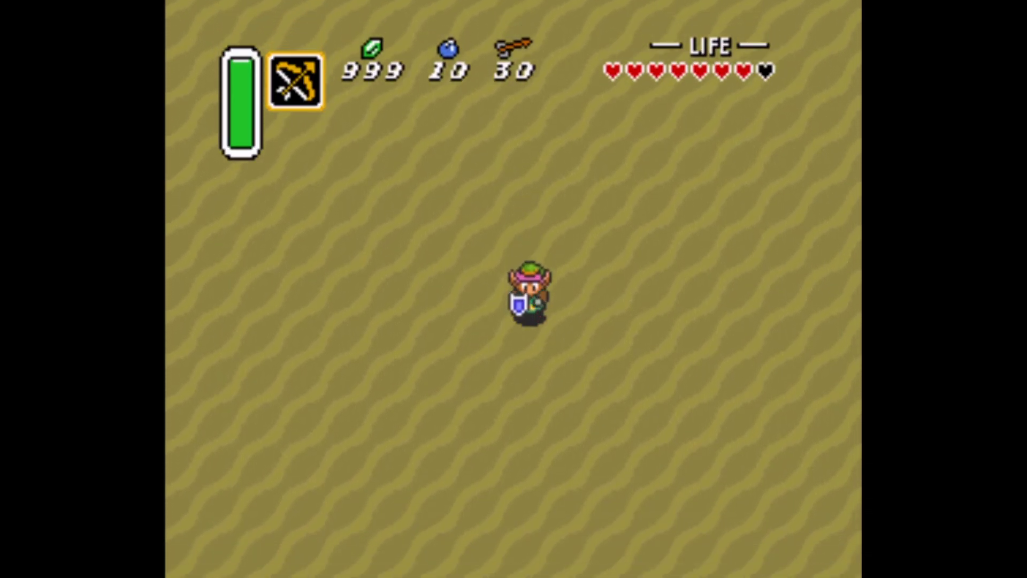
key("Up")
key("Down")
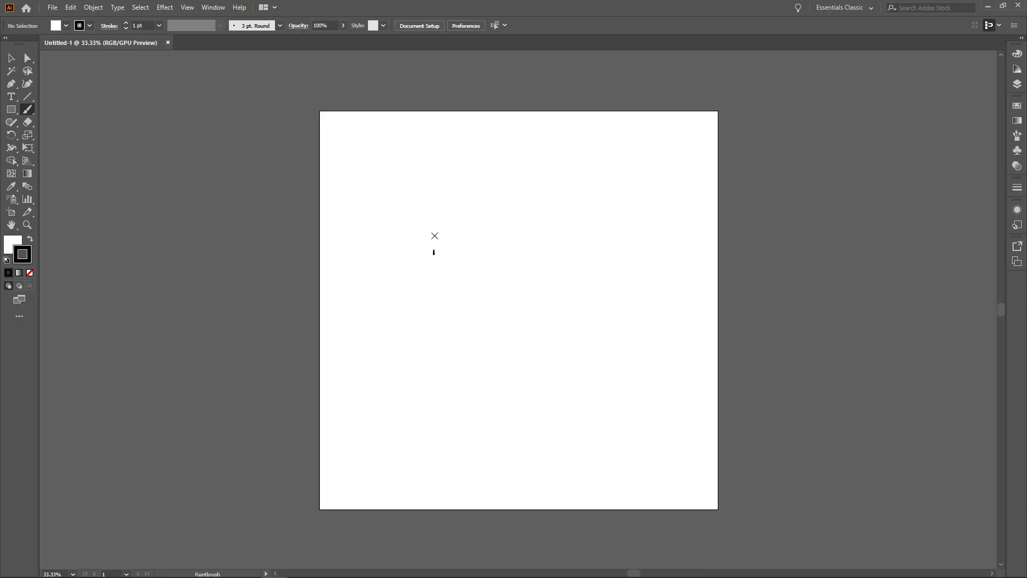
mouse_move(433, 250)
left_mouse_down()
mouse_move(437, 270)
mouse_move(434, 254)
left_mouse_up()
left_click_drag(463, 282, 567, 287)
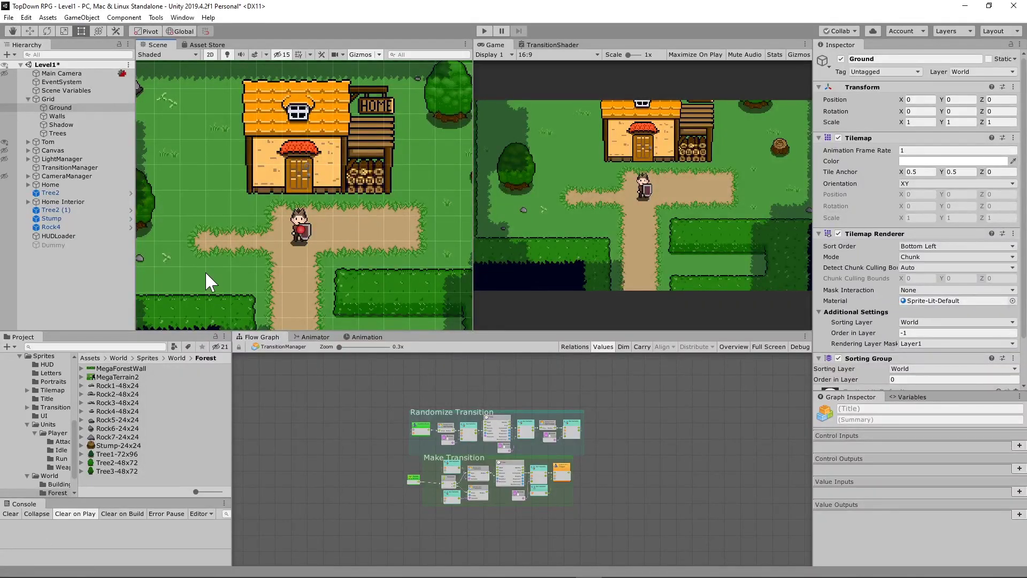
Step: Zoom out and pan the Level1 Scene view around the house, then bring up Aseprite
scroll(273, 271, "down", 3)
mouse_move(271, 267)
middle_mouse_down()
mouse_move(303, 280)
mouse_move(313, 250)
mouse_move(289, 275)
middle_mouse_up()
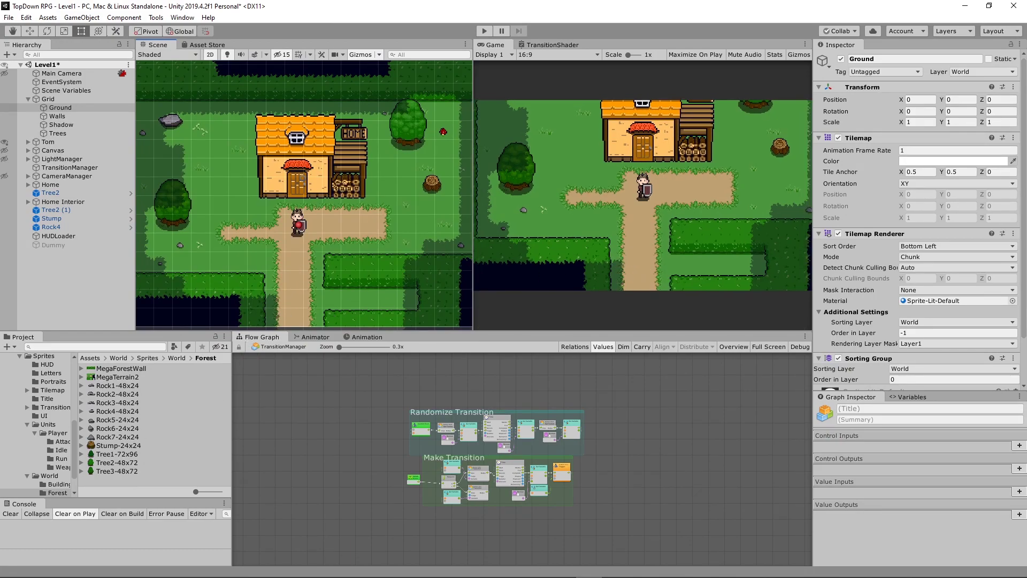
key("alt+Tab")
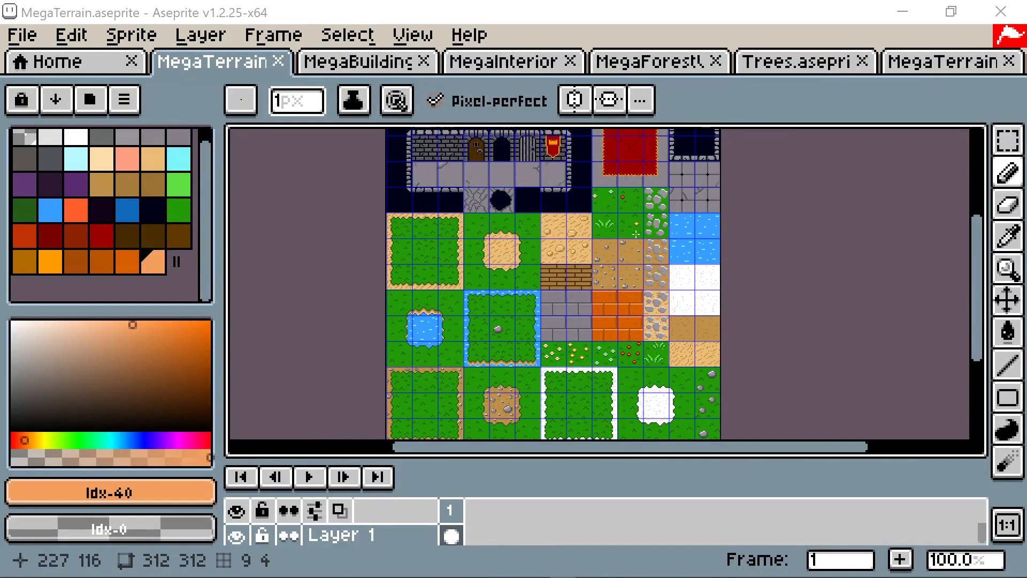
Step: Pan through the MegaTerrain and MegaTerrain2 tilesets to compare them
middle_click_drag(626, 233, 622, 255)
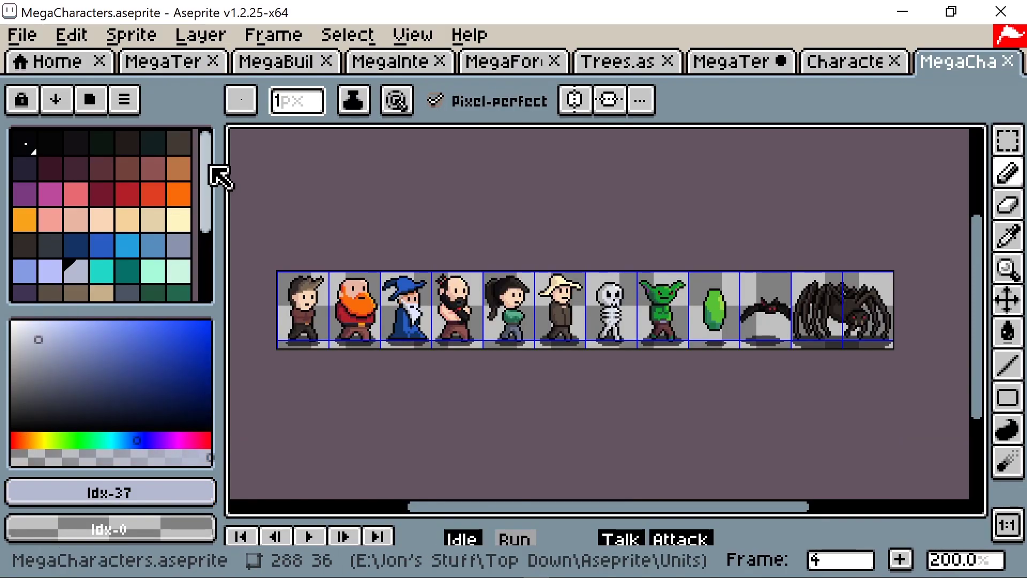
left_click_drag(211, 166, 209, 134)
left_click(729, 63)
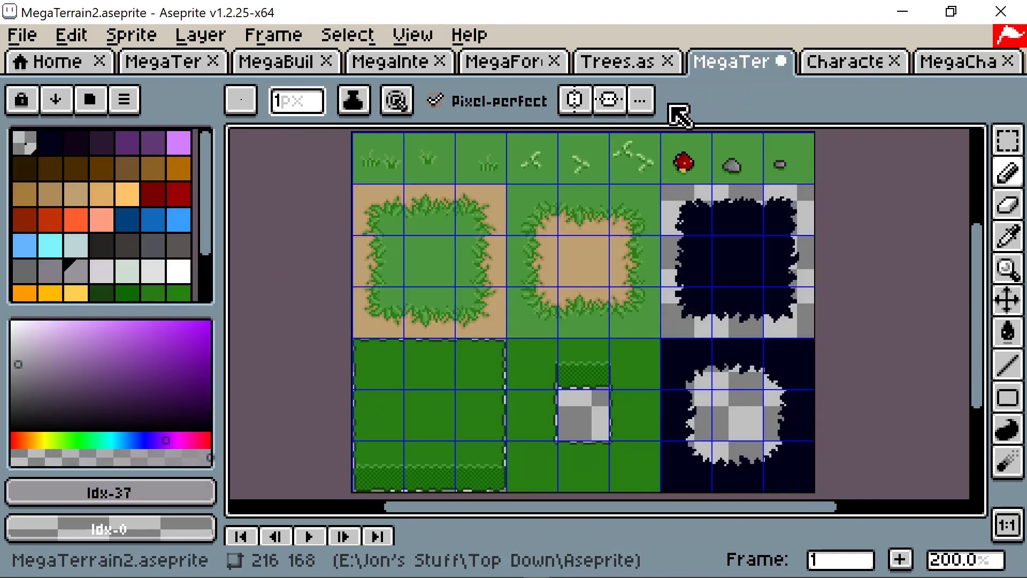
mouse_move(206, 187)
left_mouse_down()
mouse_move(203, 240)
mouse_move(209, 171)
left_mouse_up()
Step: Cross out the MegaTerrain tileset with a red diagonal X, then return to MegaTerrain2
left_click(163, 62)
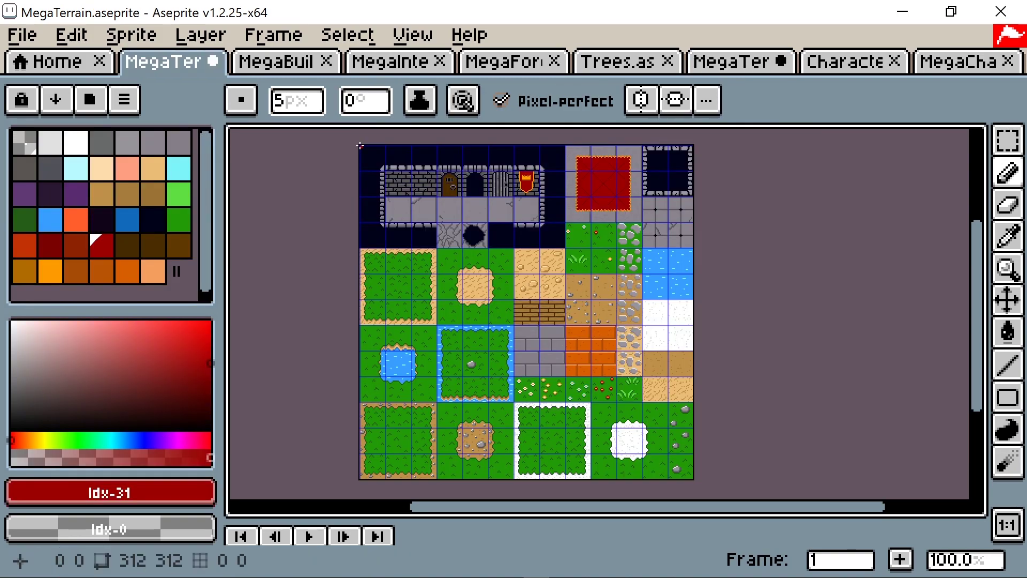
left_click_drag(360, 146, 694, 478)
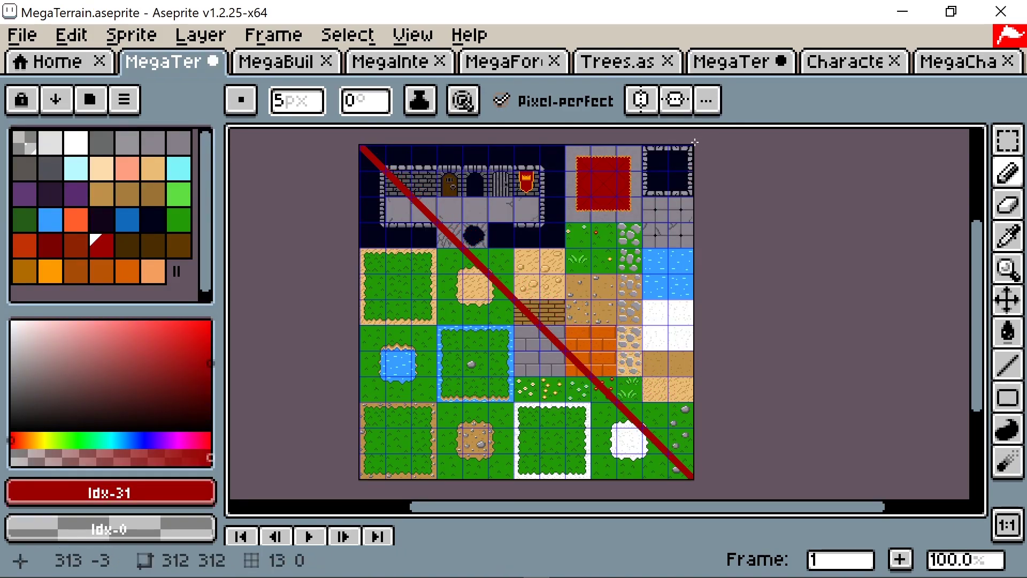
left_click_drag(692, 147, 361, 477)
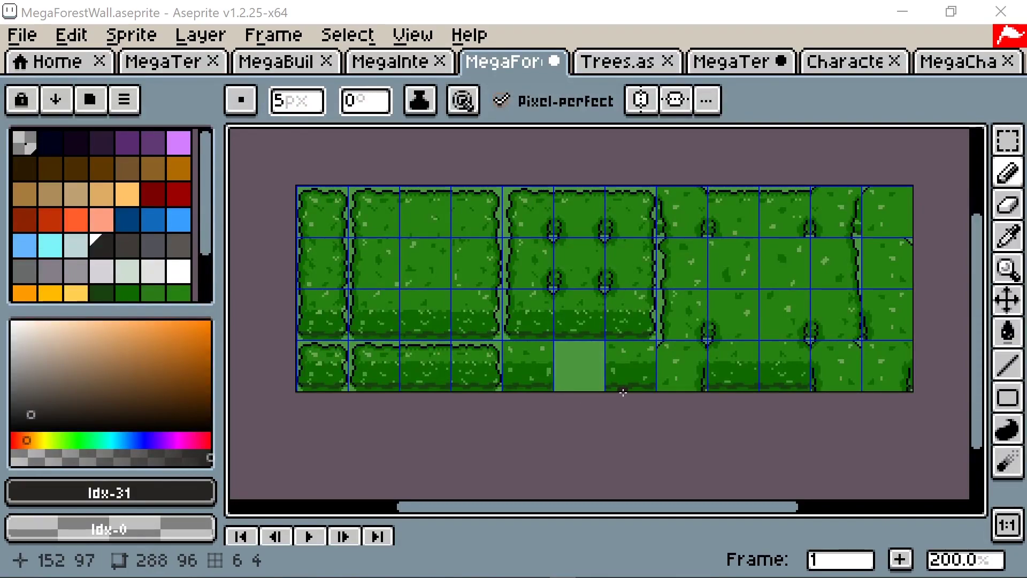
left_click(734, 64)
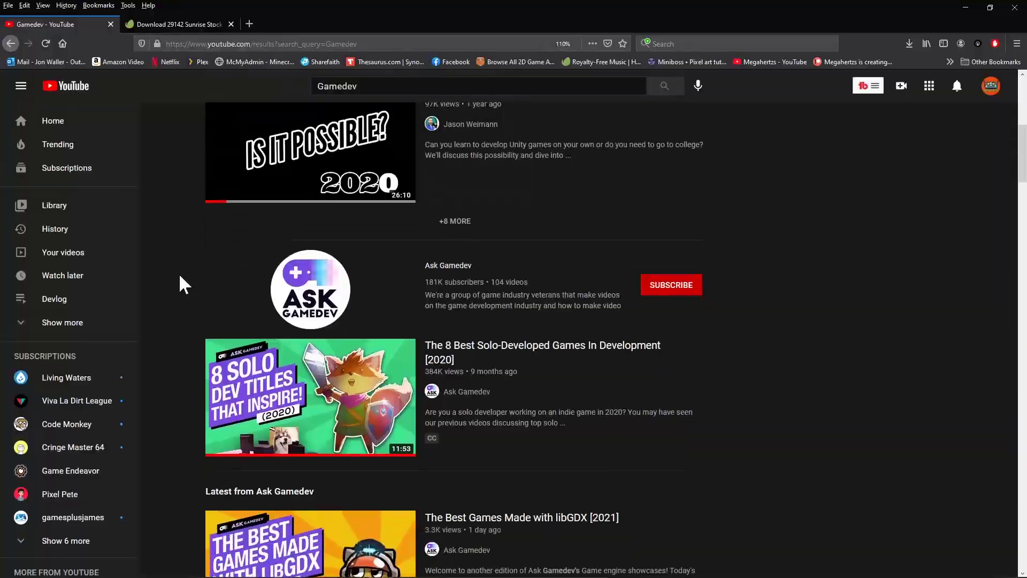
scroll(179, 273, "down", 3)
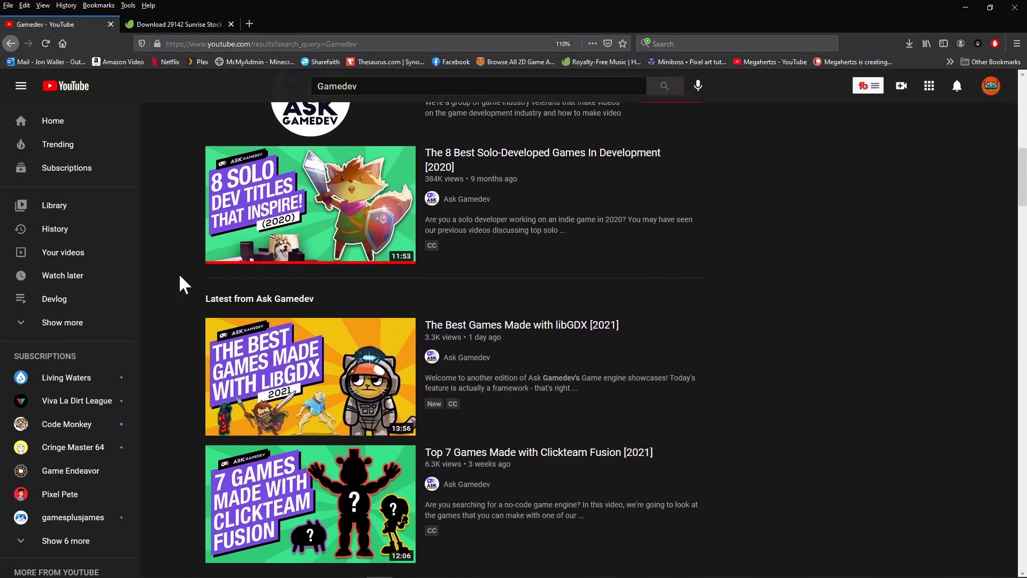
scroll(179, 273, "down", 5)
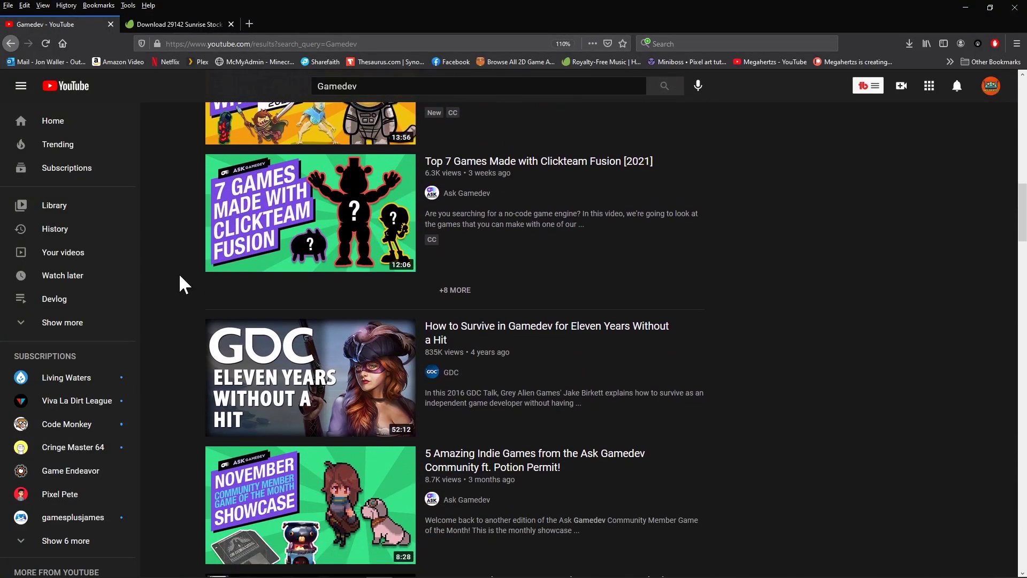
scroll(180, 276, "down", 5)
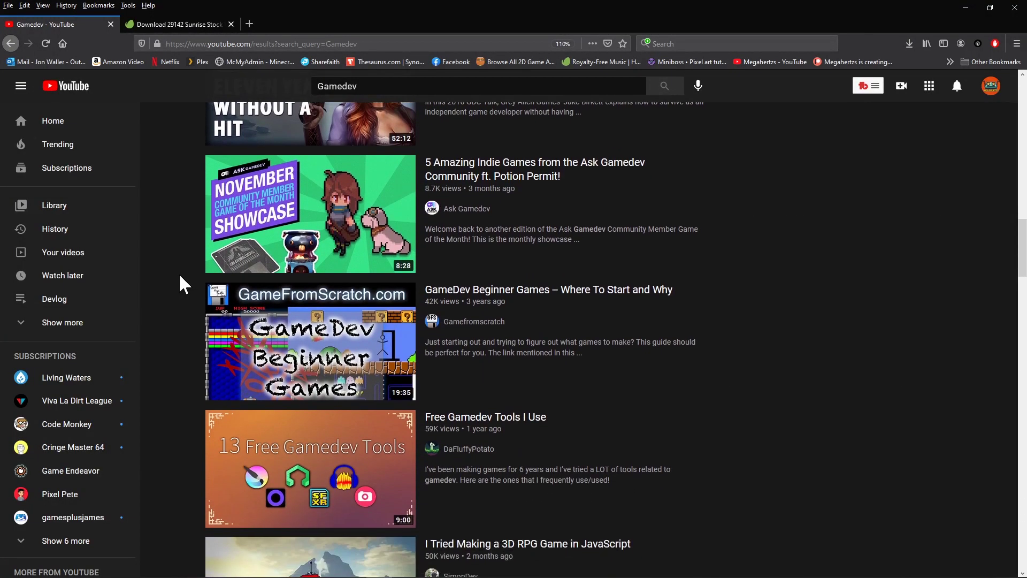
scroll(180, 276, "down", 6)
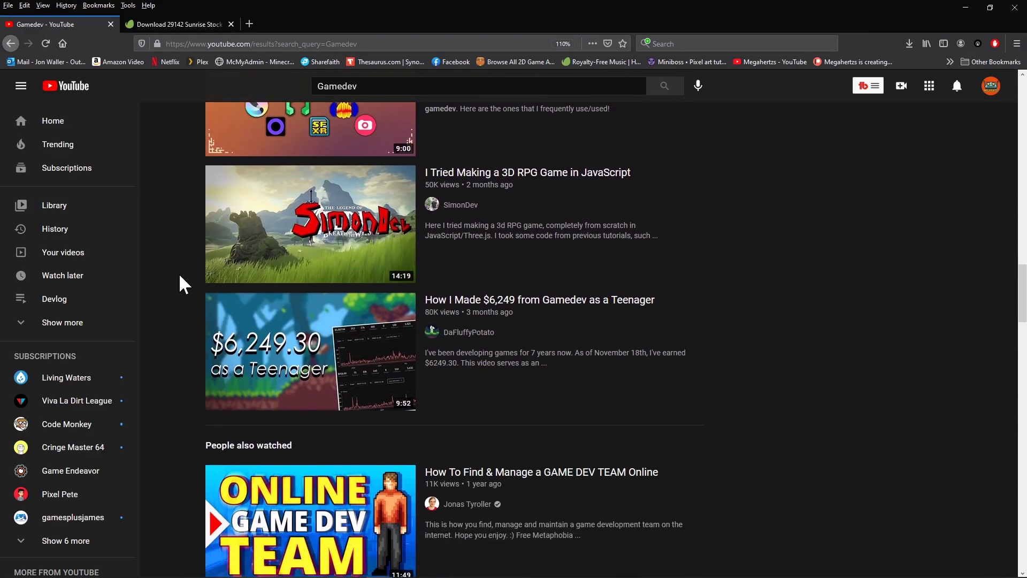
scroll(180, 276, "down", 5)
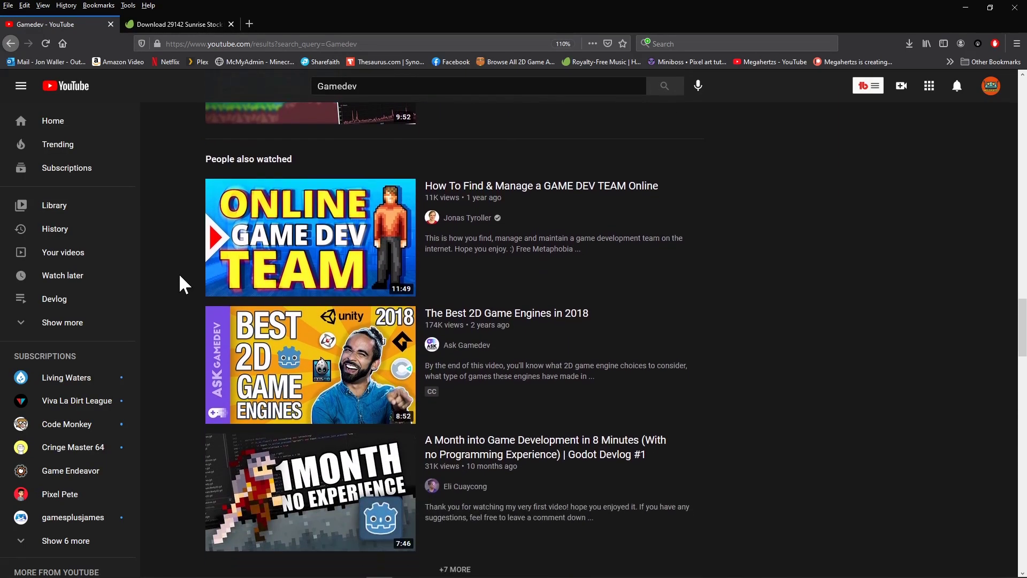
scroll(180, 276, "down", 2)
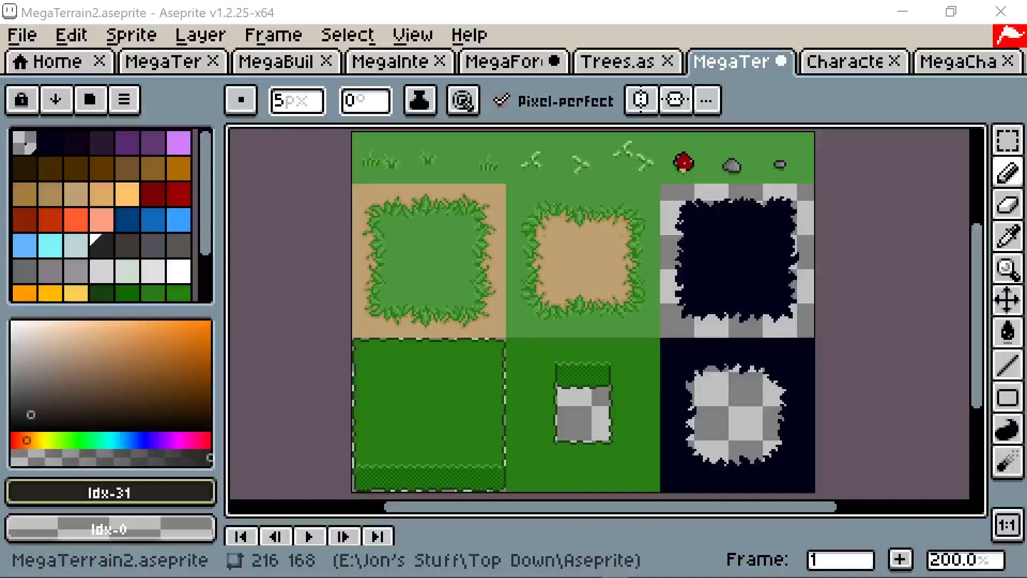
Step: Set the MegaTerrain2 grid to width 24 and height 24 in Grid Settings
left_click(416, 37)
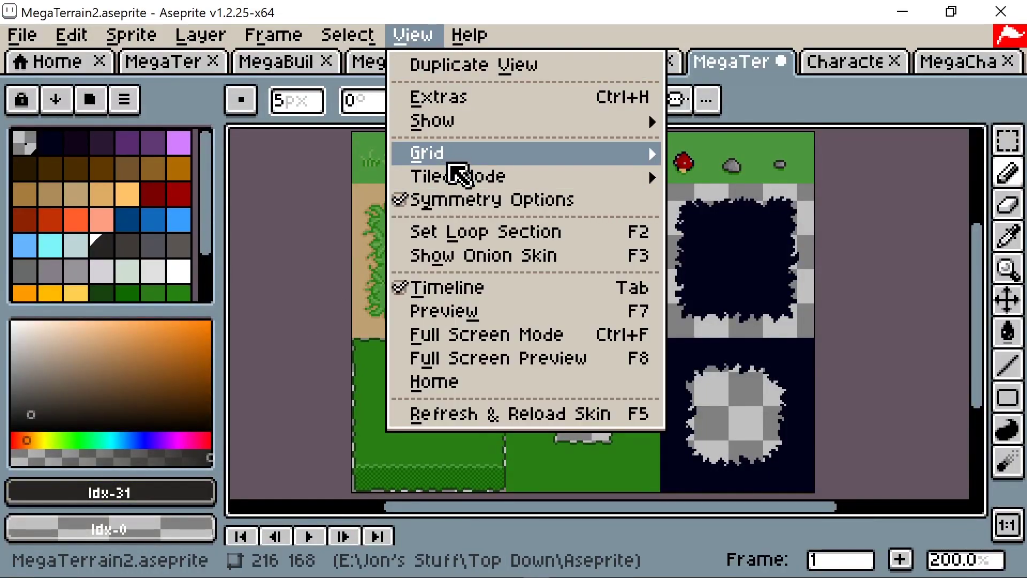
mouse_move(659, 166)
left_click(709, 156)
left_click(447, 309)
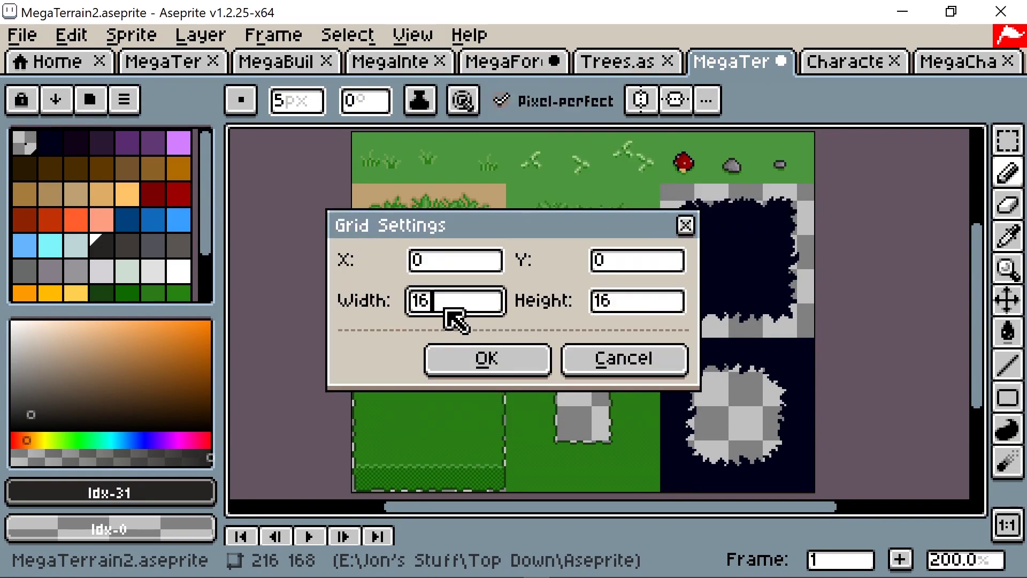
type("24")
key("Tab")
type("2")
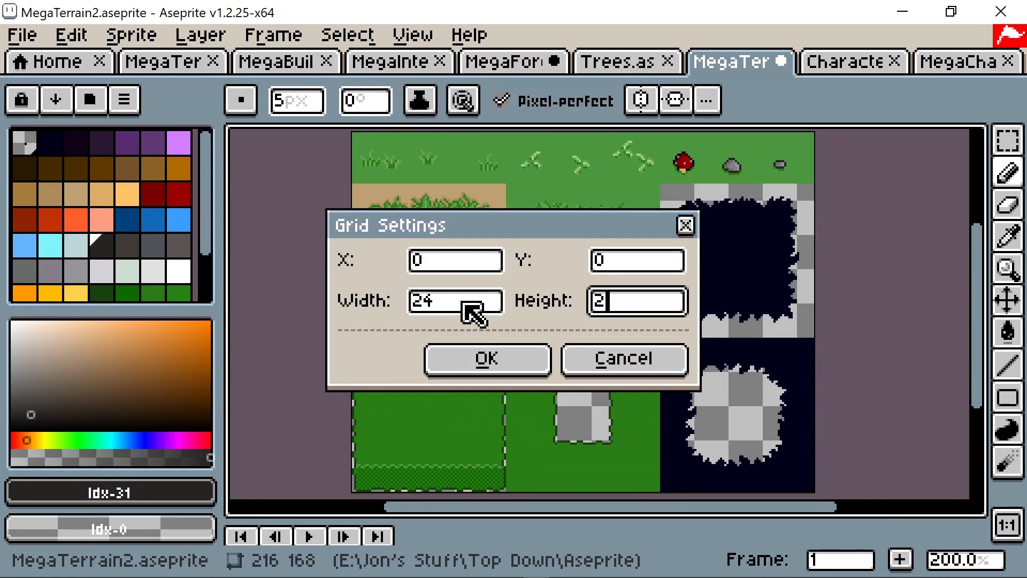
type("4")
left_click(477, 361)
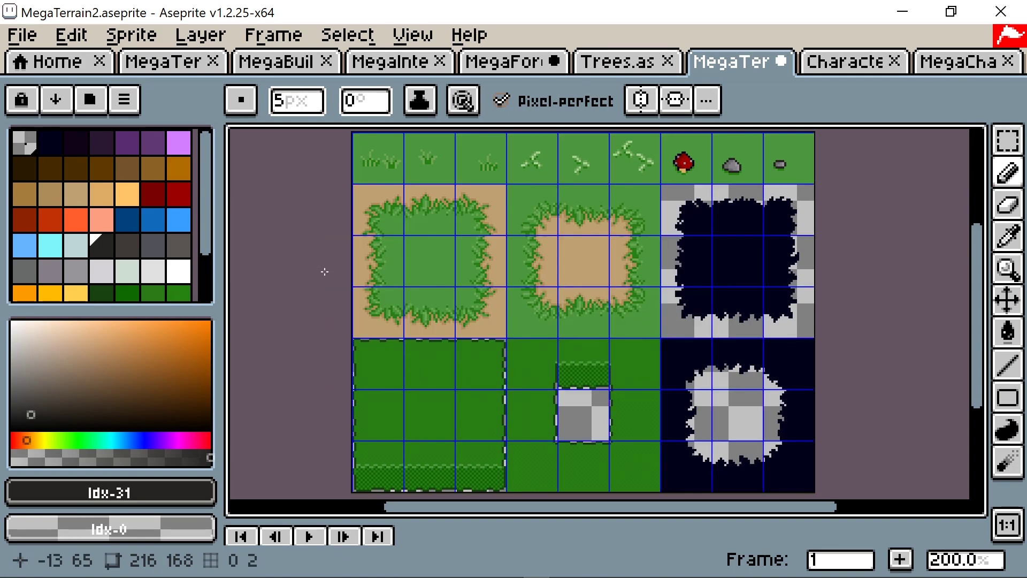
scroll(432, 282, "up", 4)
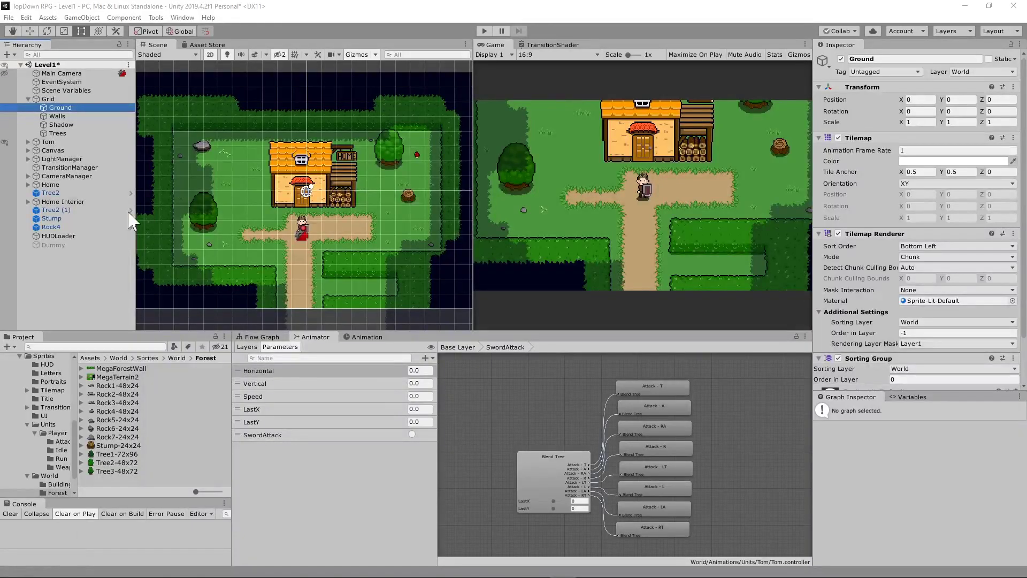
Step: Toggle the Ground and Walls tilemaps off and on to inspect each layer
left_click(80, 107)
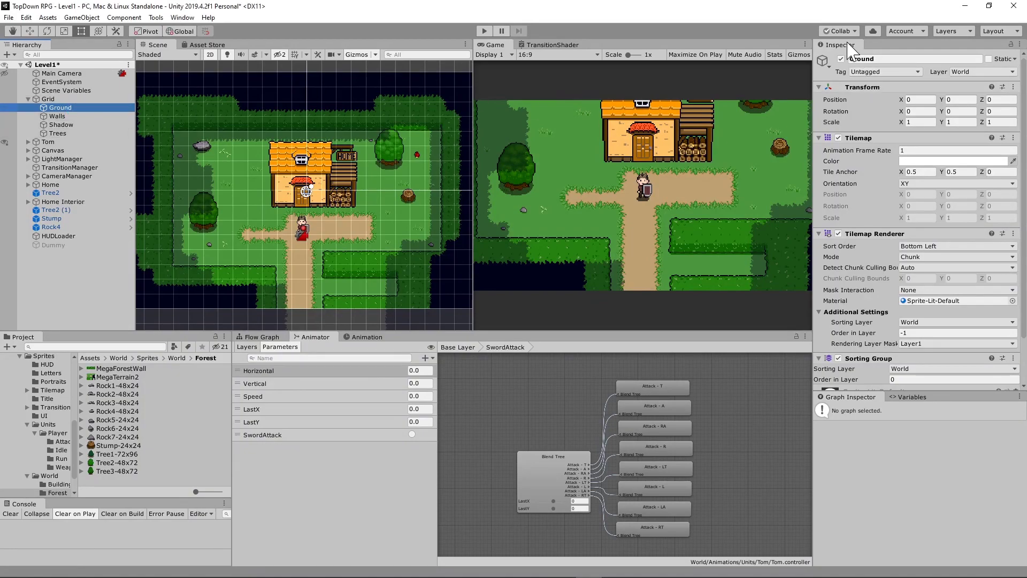
left_click(841, 59)
left_click(841, 59)
left_click(841, 59)
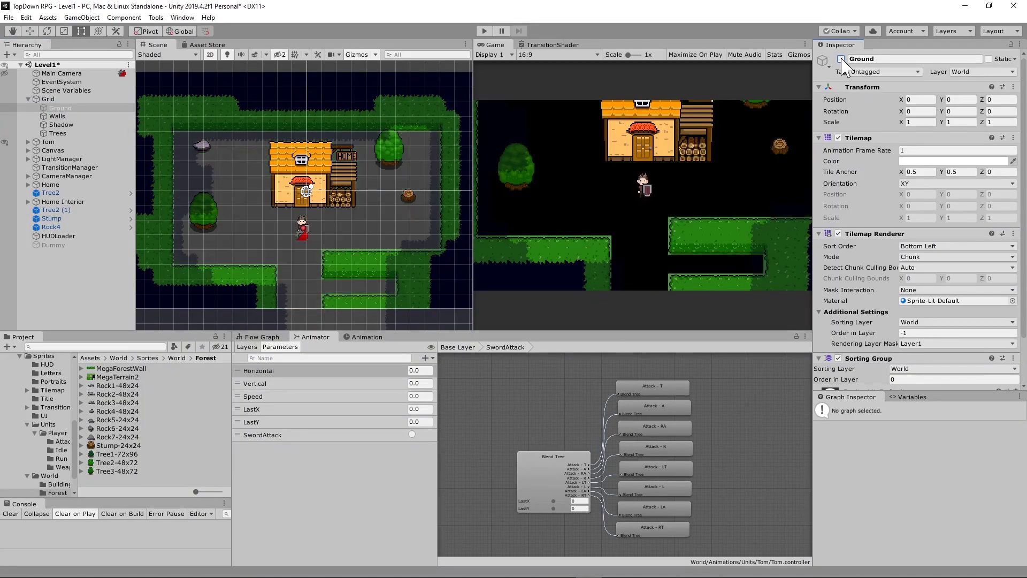
left_click(841, 60)
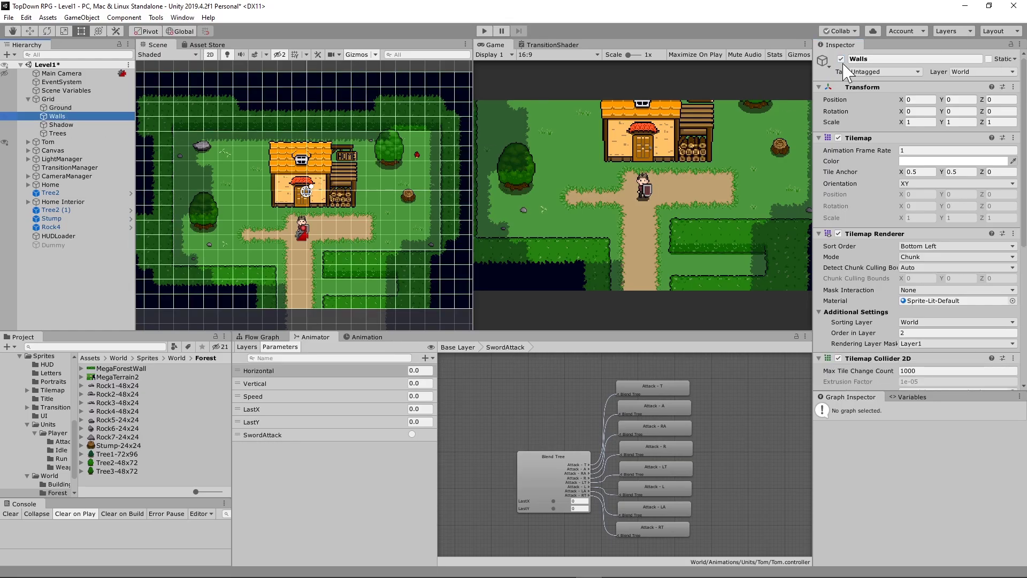
left_click(841, 59)
left_click(841, 59)
left_click(841, 59)
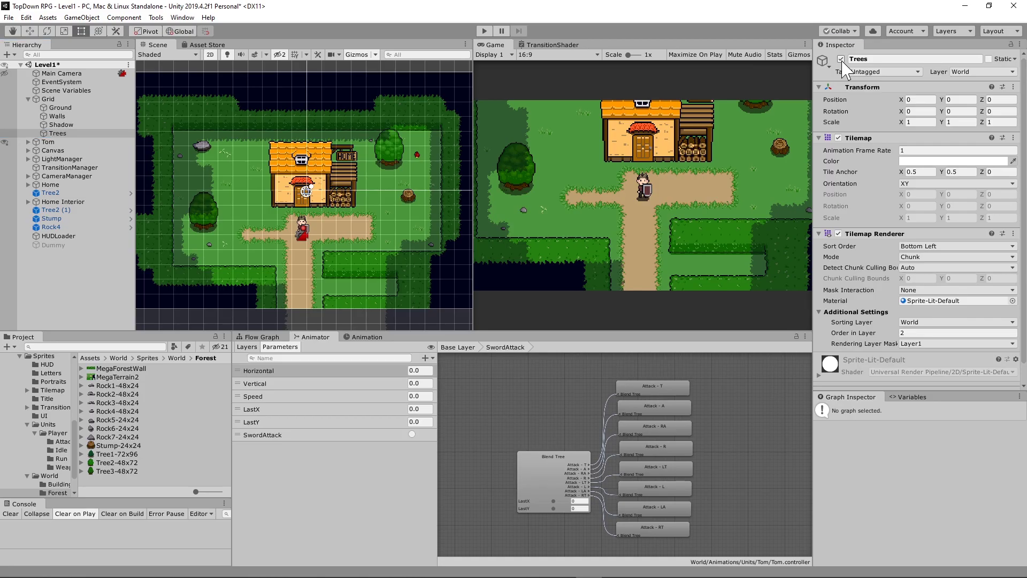
Step: Toggle the Trees and Shadow tilemaps off and on to compare the layers
left_click(841, 59)
left_click(841, 59)
left_click(841, 60)
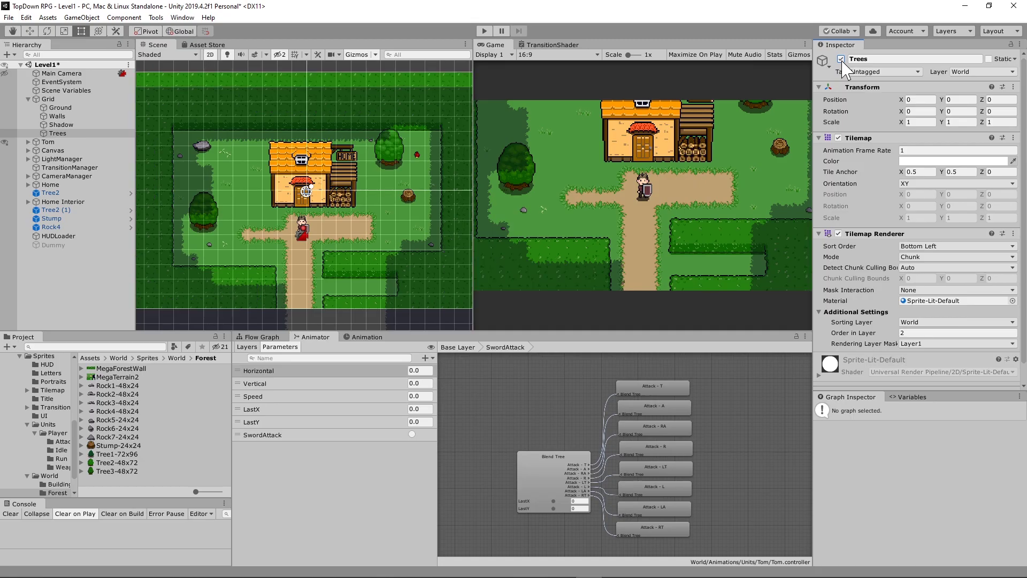
left_click(841, 59)
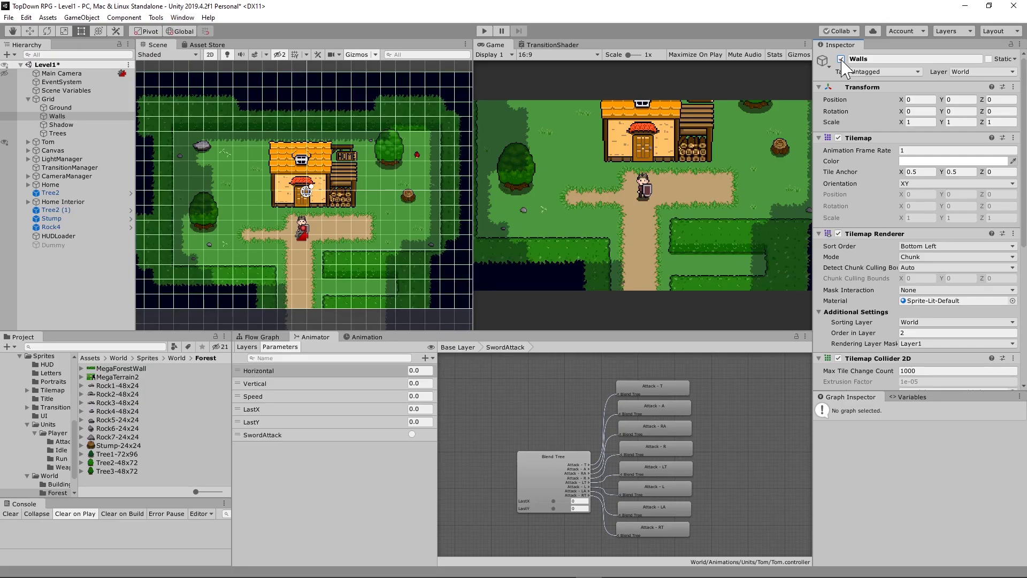
left_click(61, 124)
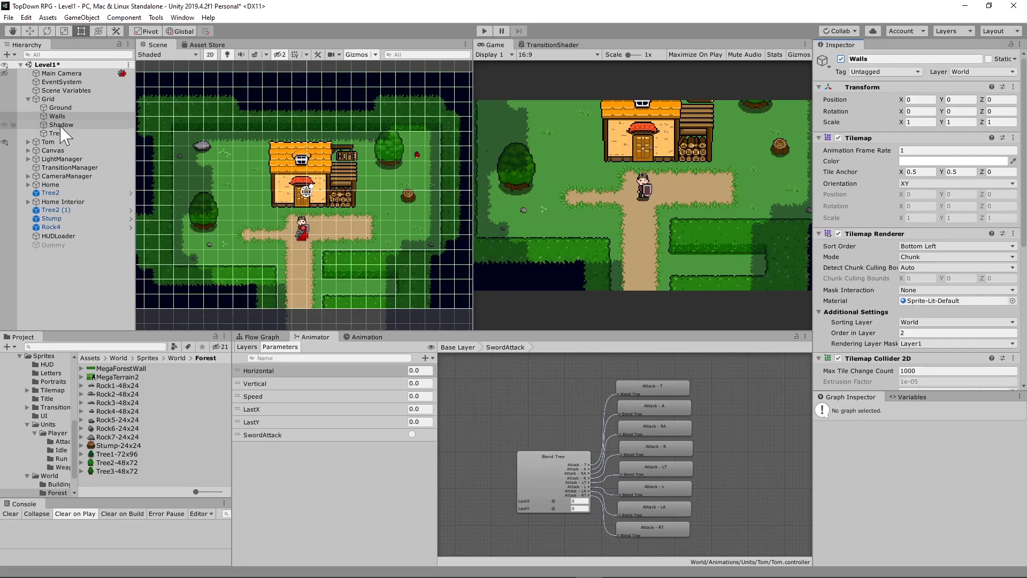
left_click(840, 59)
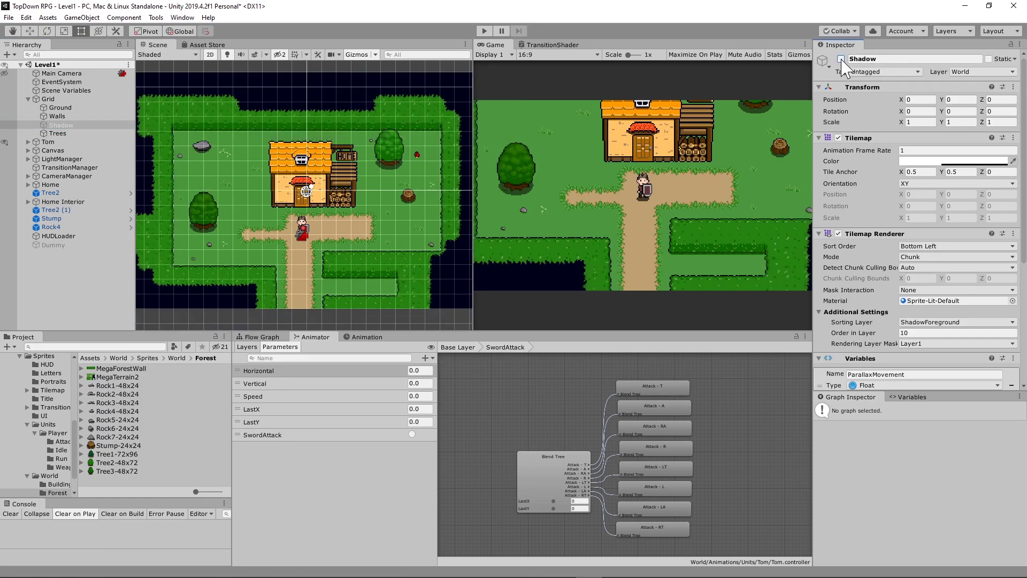
left_click(841, 60)
left_click(841, 59)
left_click(841, 59)
Step: Playtest the scene, walking the character around the tree and back toward the path
key("ctrl+p")
key("Right")
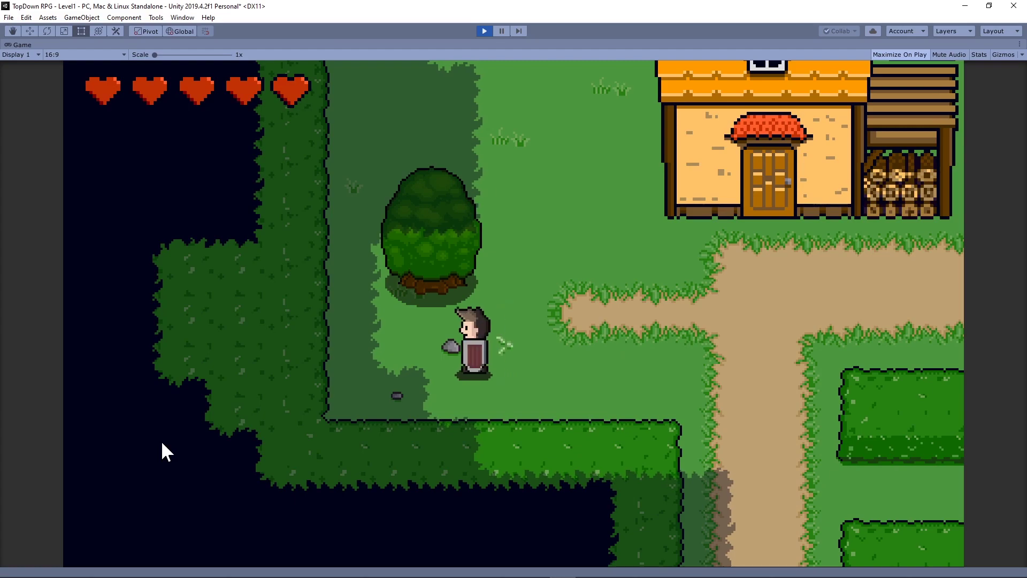
key("Left")
key("Up")
key("Down")
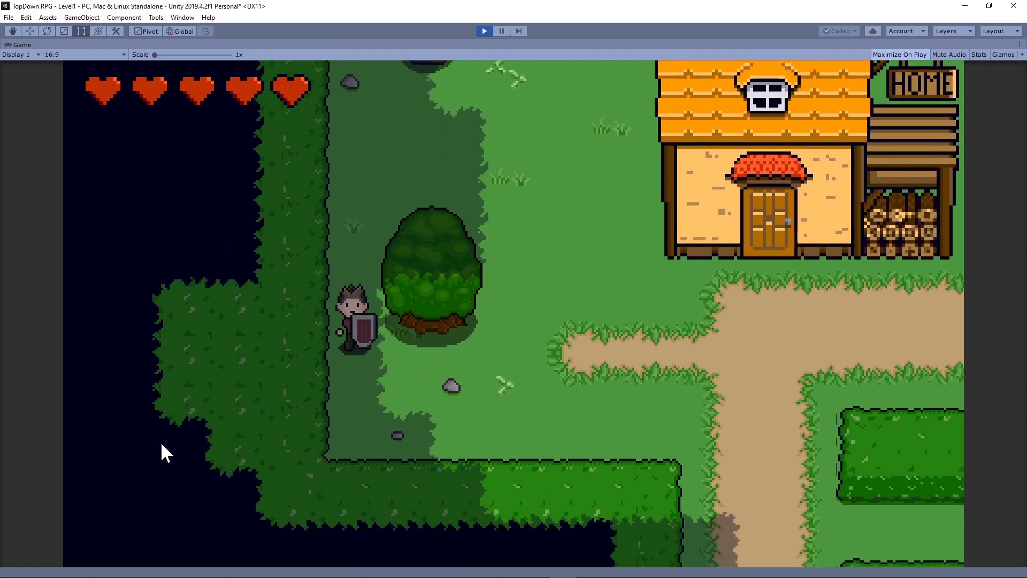
key("Right")
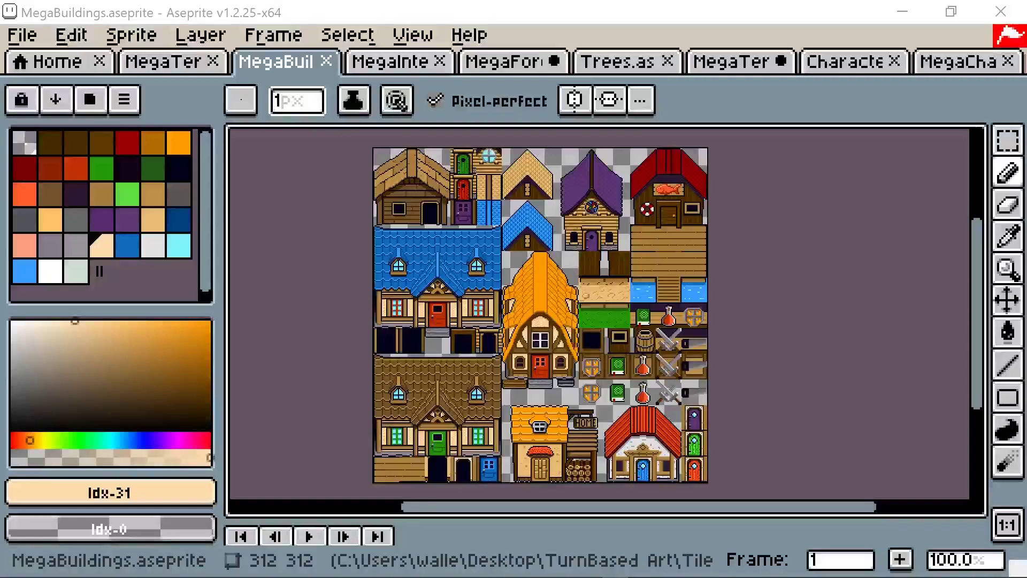
Step: Review the tileset's lower buildings and open the small inn and house sheet reference pins
middle_click_drag(364, 388, 348, 339)
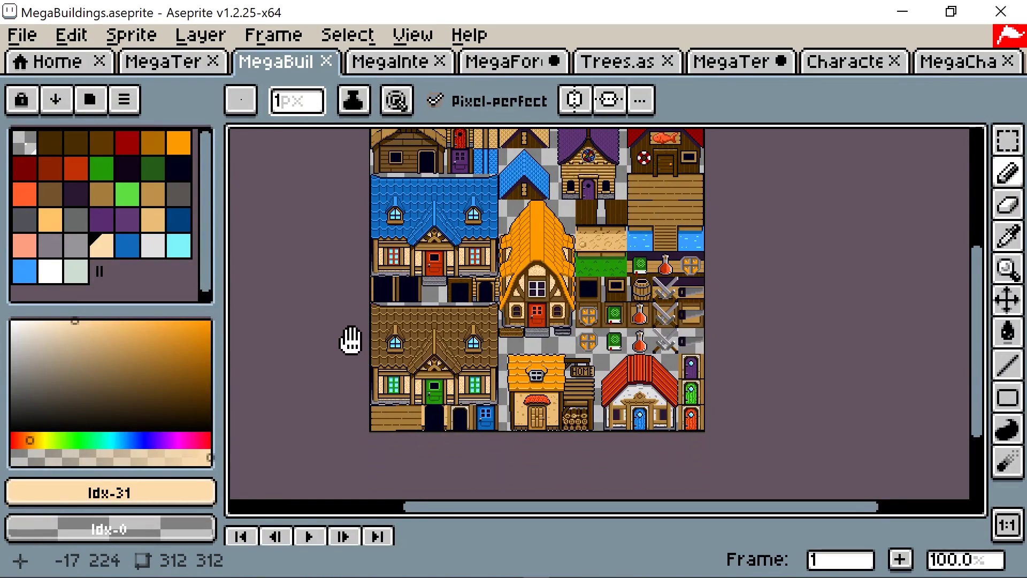
scroll(342, 374, "up", 3)
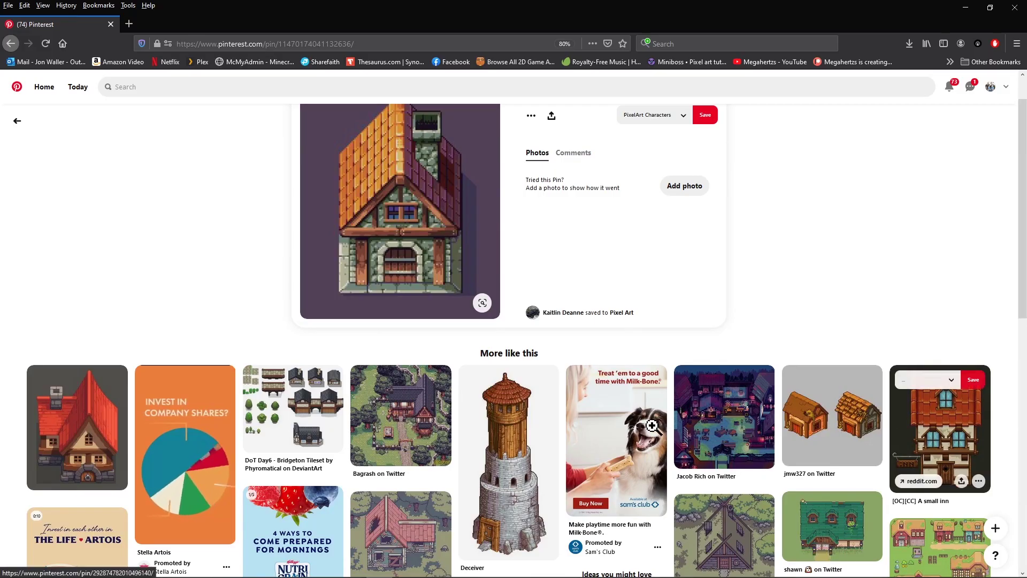
left_click(940, 428)
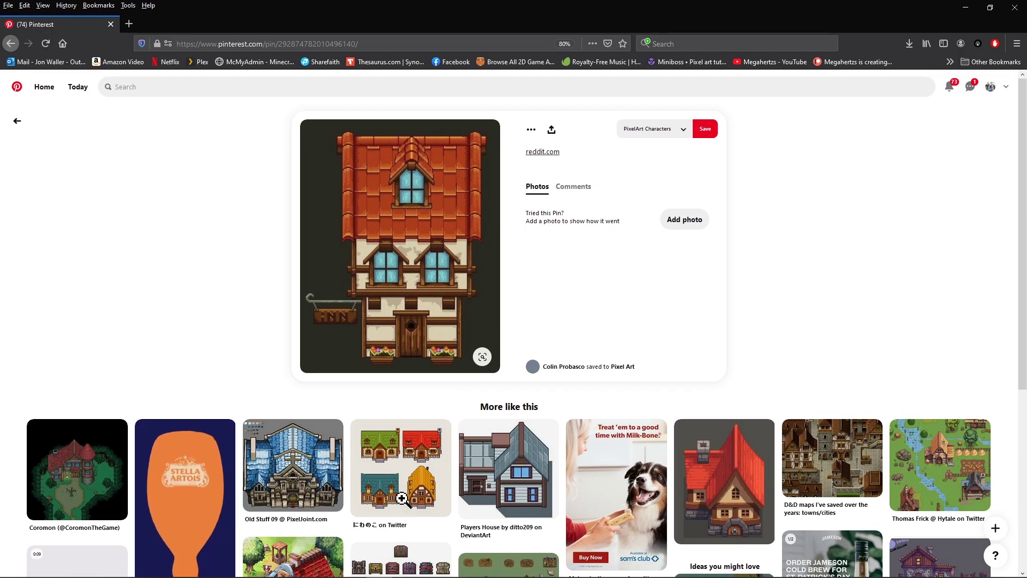
left_click(401, 486)
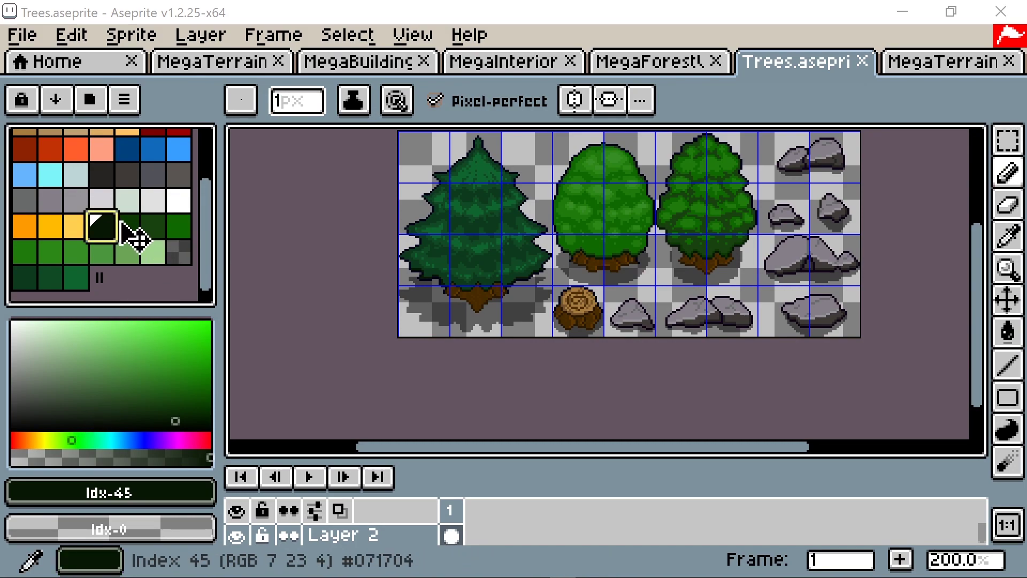
Step: Try green swatches idx-46 and idx-47, settling on idx-48 as the drawing colour
left_click(138, 226)
left_click(151, 225)
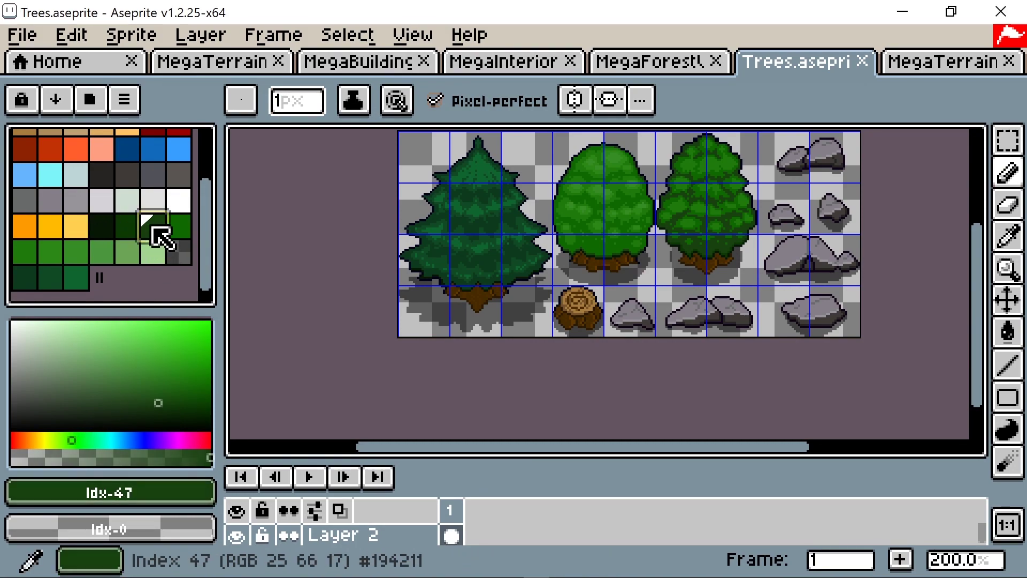
left_click(188, 225)
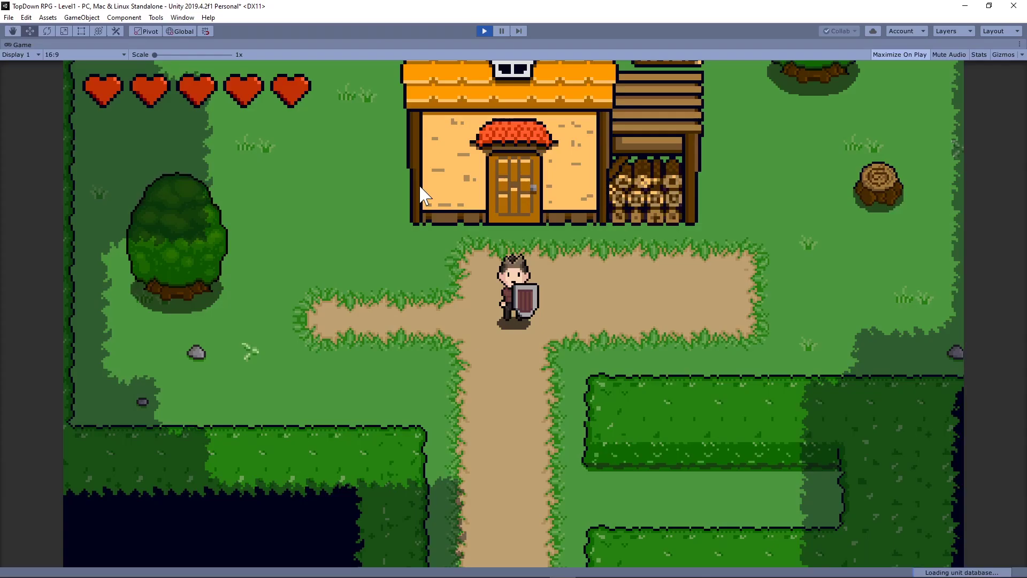
Step: Lower TransitionShaderMat's Vector1 to 0.45 and walk the hero into the house door
key("Down")
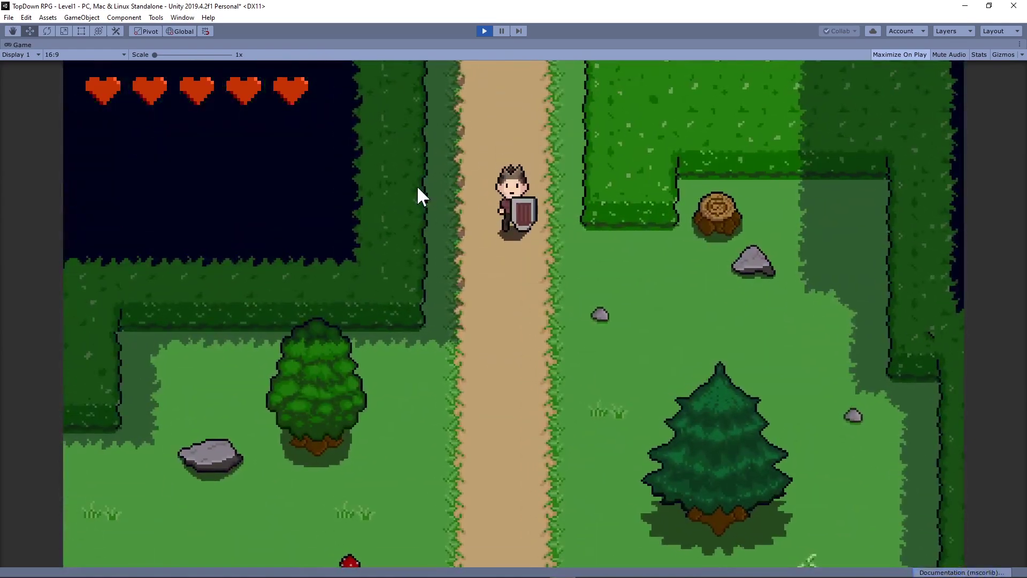
key("Down")
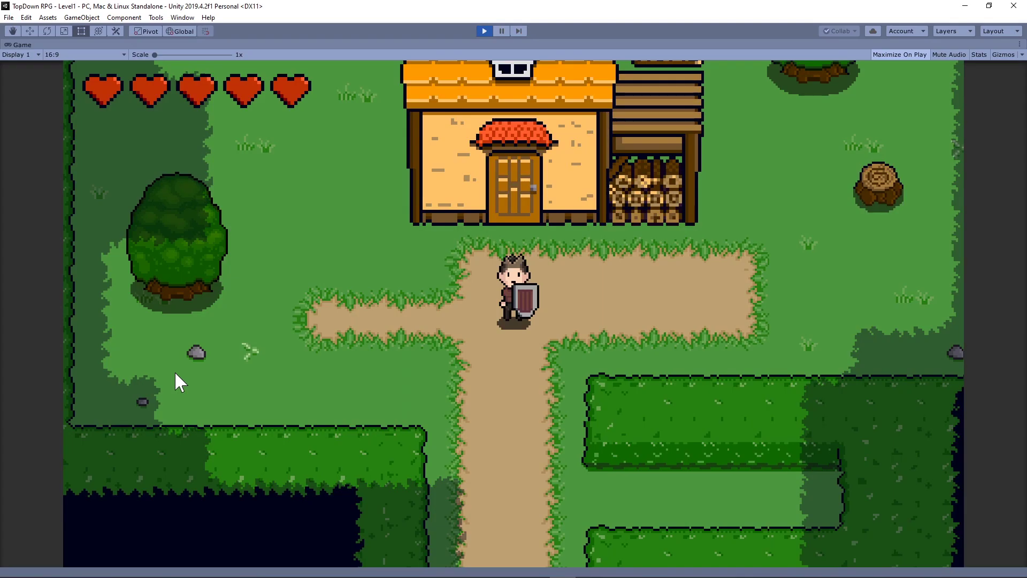
key("Up")
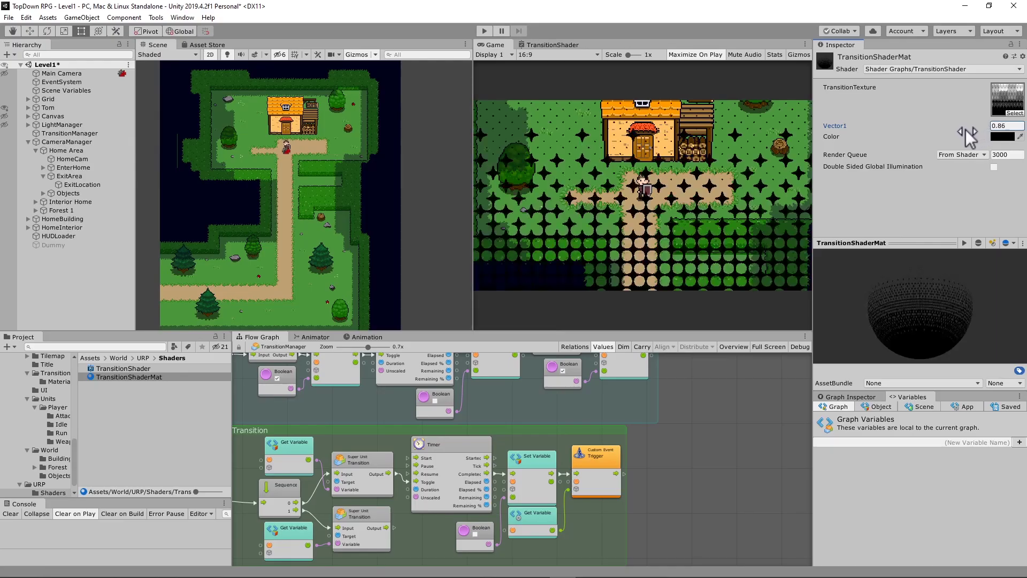
mouse_move(967, 131)
left_mouse_down()
mouse_move(958, 140)
mouse_move(966, 136)
left_mouse_up()
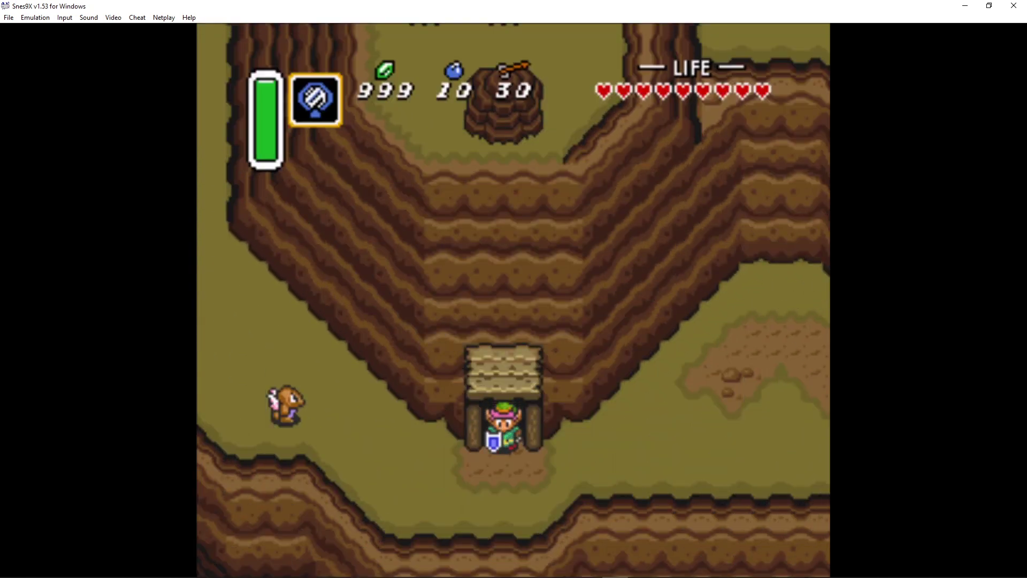
key("Right")
key("Right")
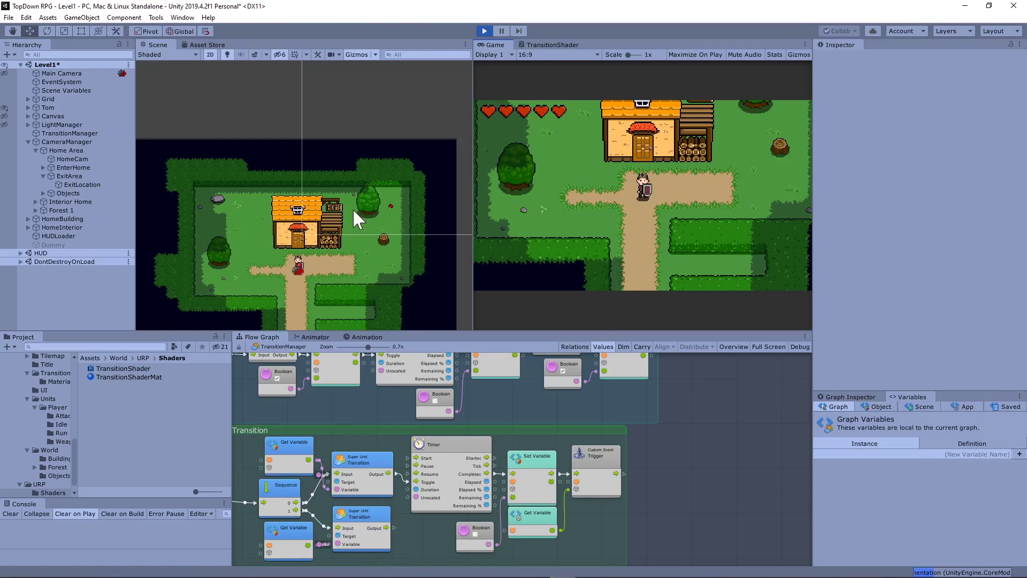
key("Up")
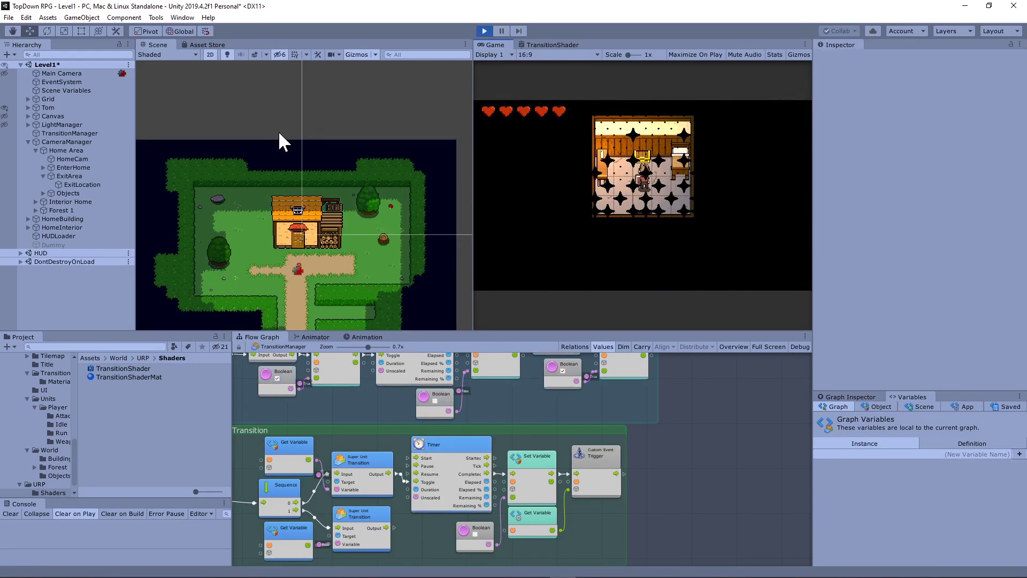
Step: Pan down and zoom the Scene view in on the Interior Home room
middle_click_drag(278, 131, 282, 178)
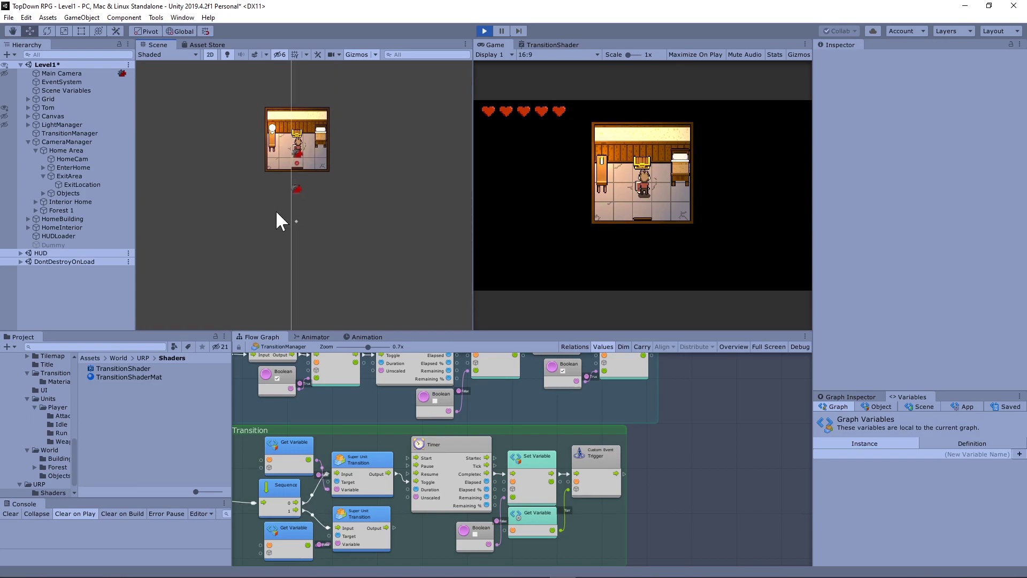
scroll(275, 209, "up", 2)
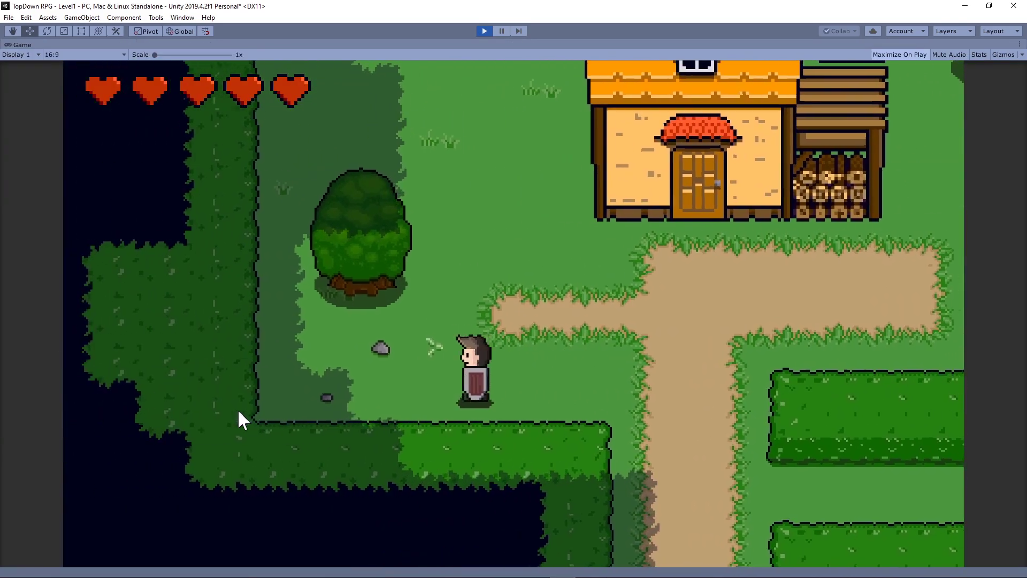
Step: Walk the character behind the tree, out its right side, and back up past its left side
key("Up")
key("Left")
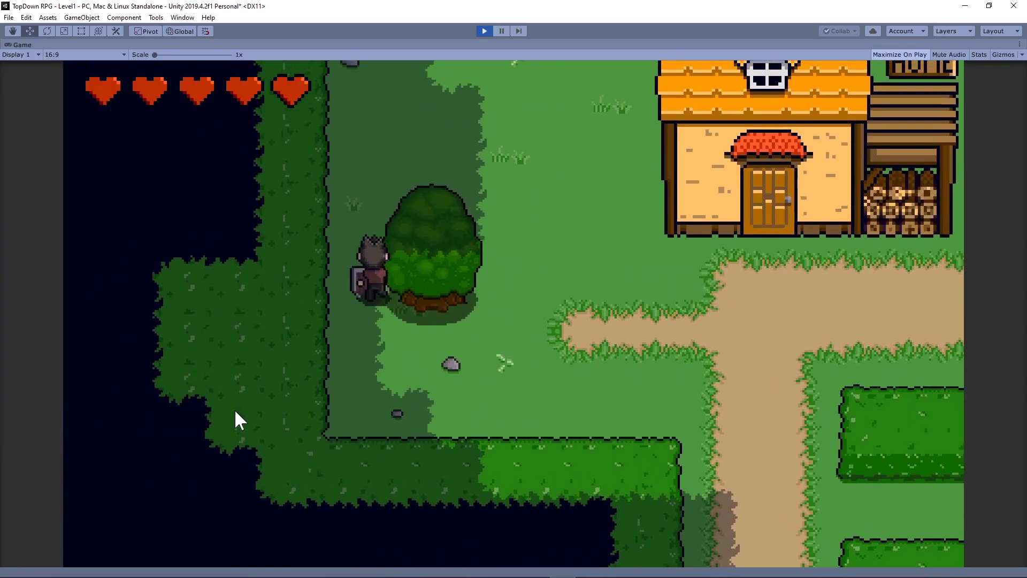
key("Right")
key("Down")
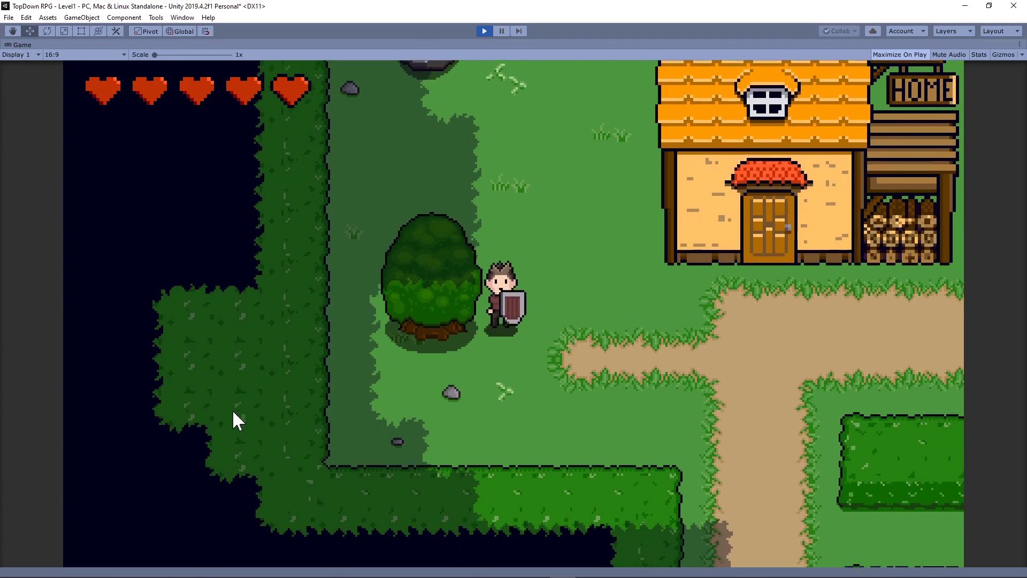
key("Left")
key("Up")
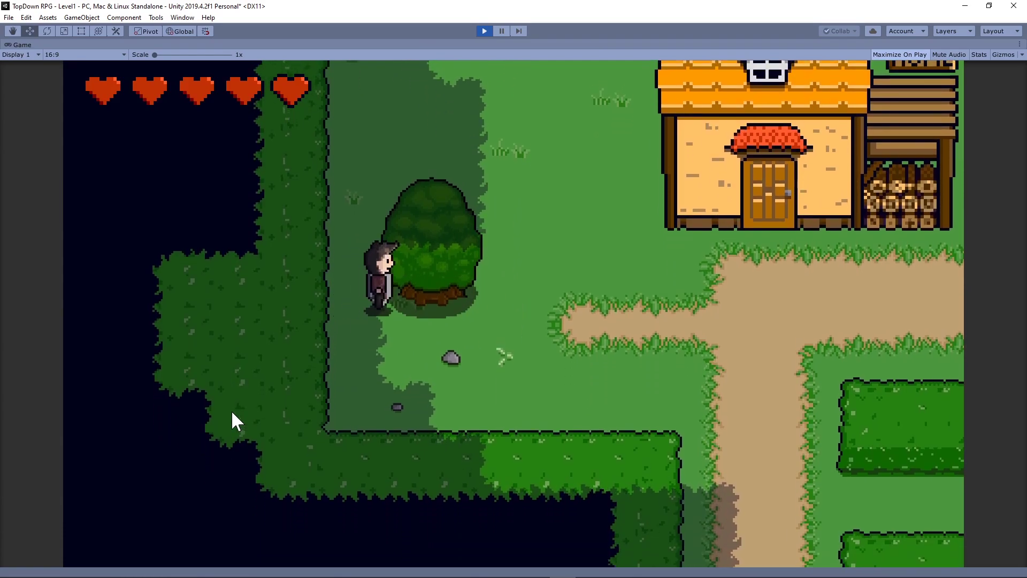
key("Down")
key("Up")
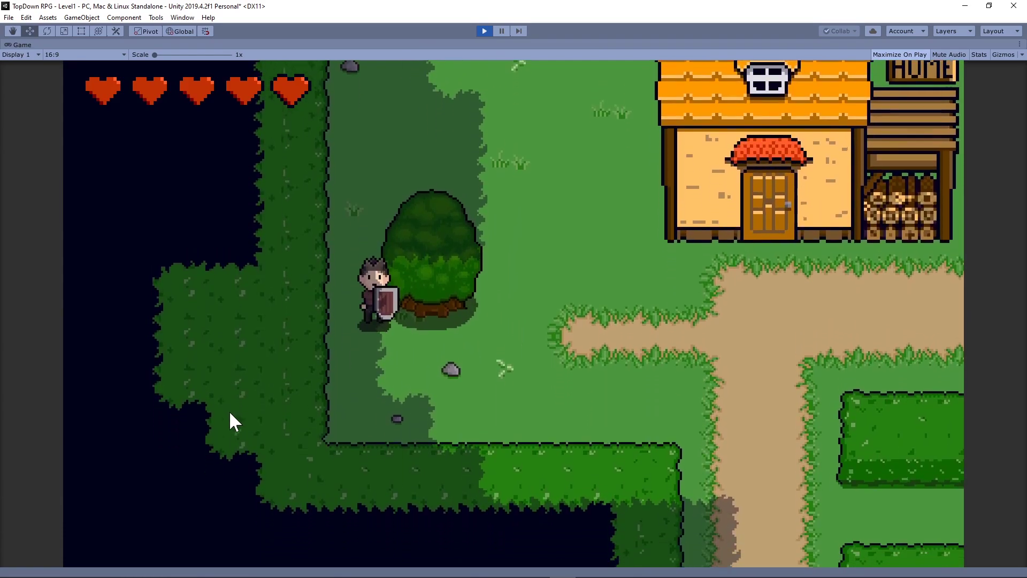
Step: Walk the character past the rock and around the house, then select the first character sprite frame
key("Up")
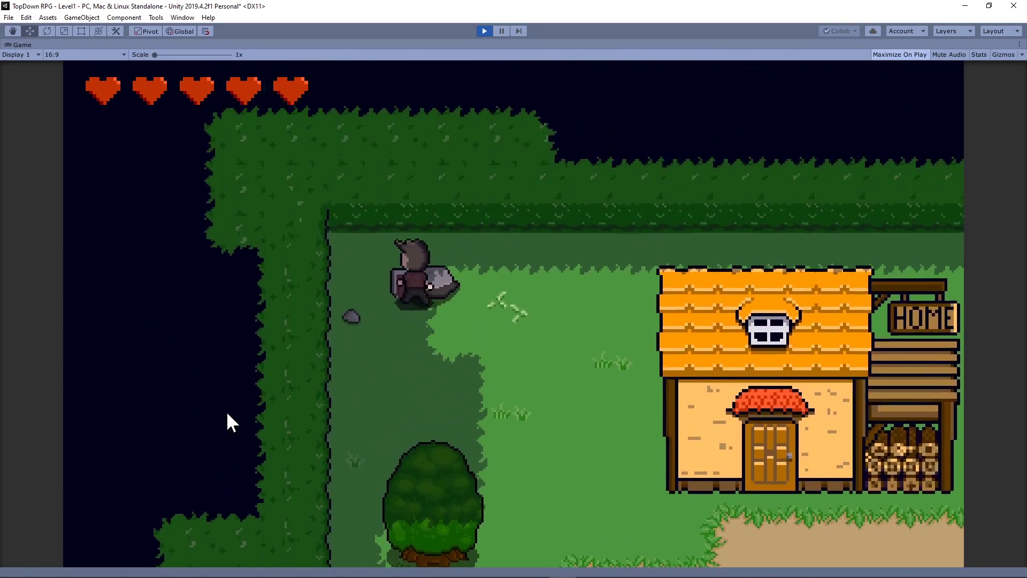
key("Down")
key("Right")
key("Down")
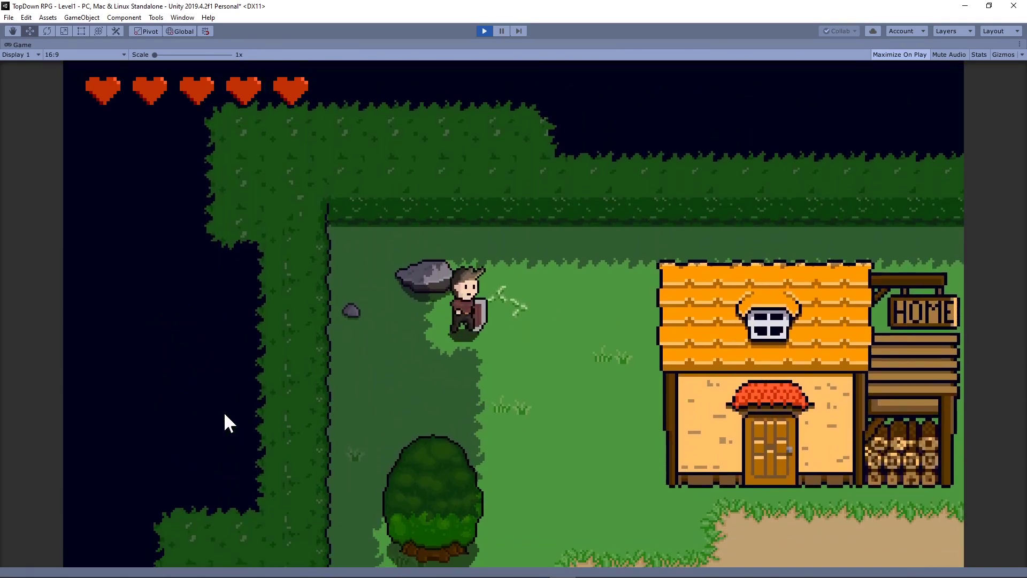
key("Right")
key("Down")
key("Right")
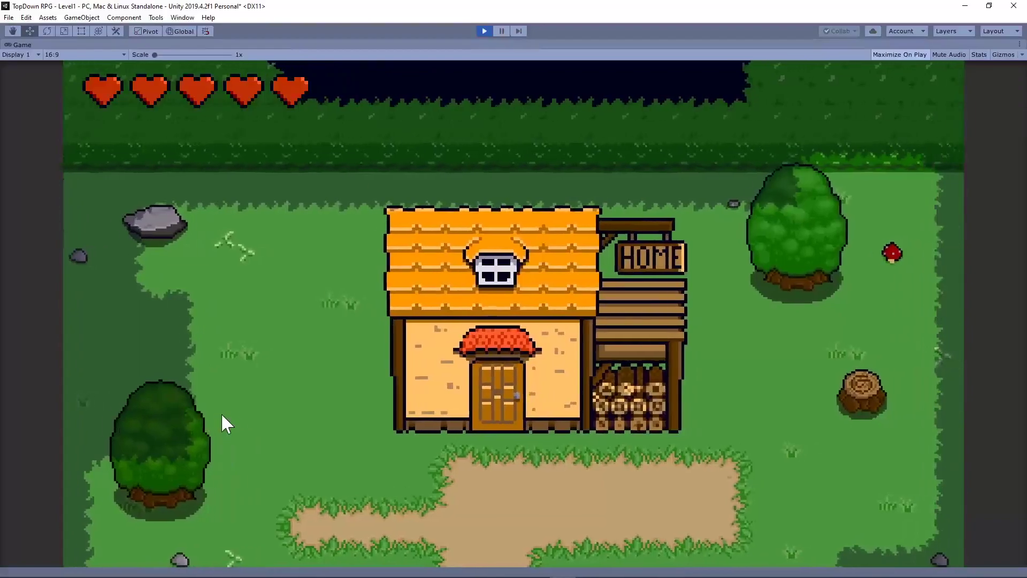
key("Down")
key("Left")
key("Up")
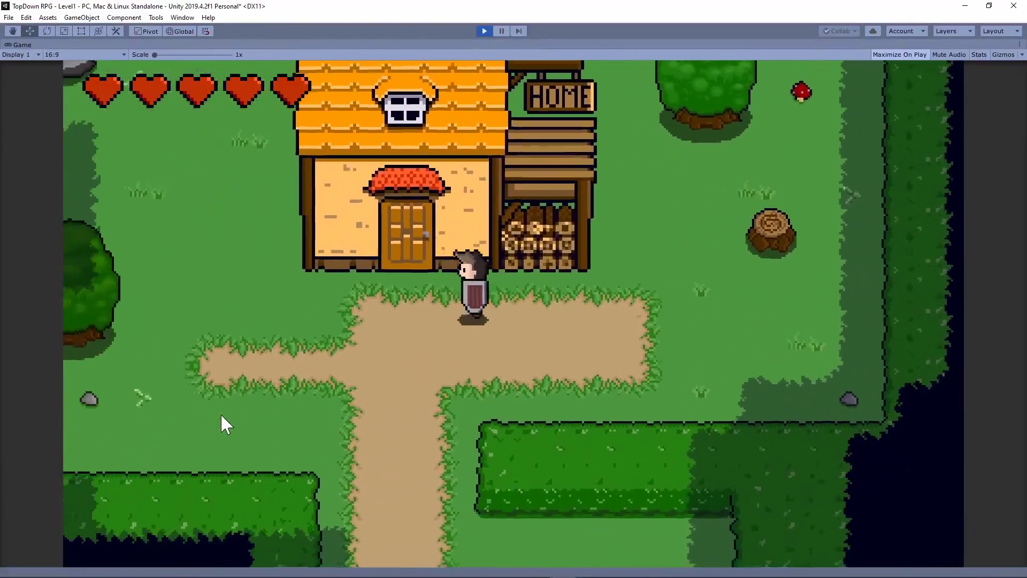
key("Up")
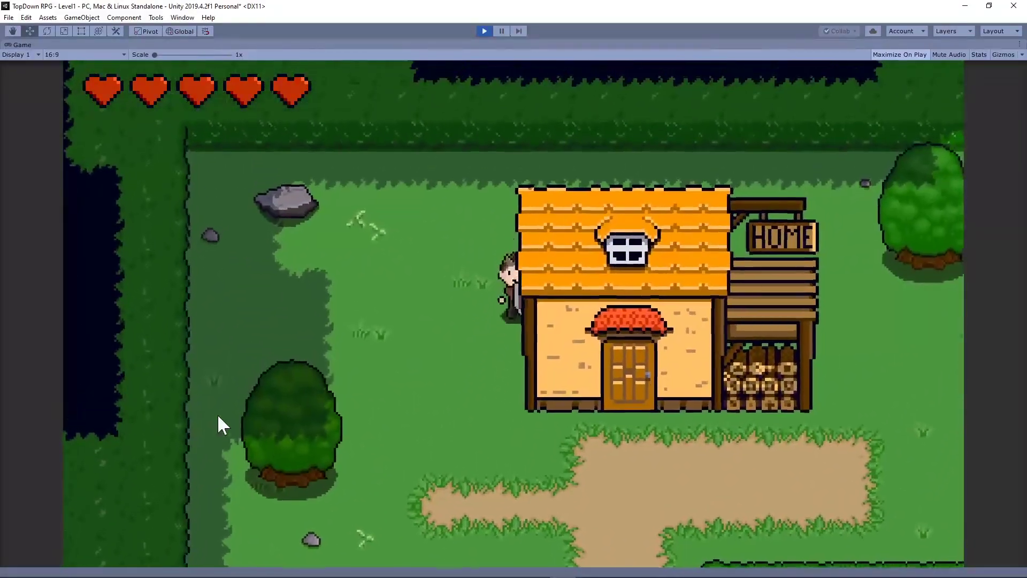
key("Down")
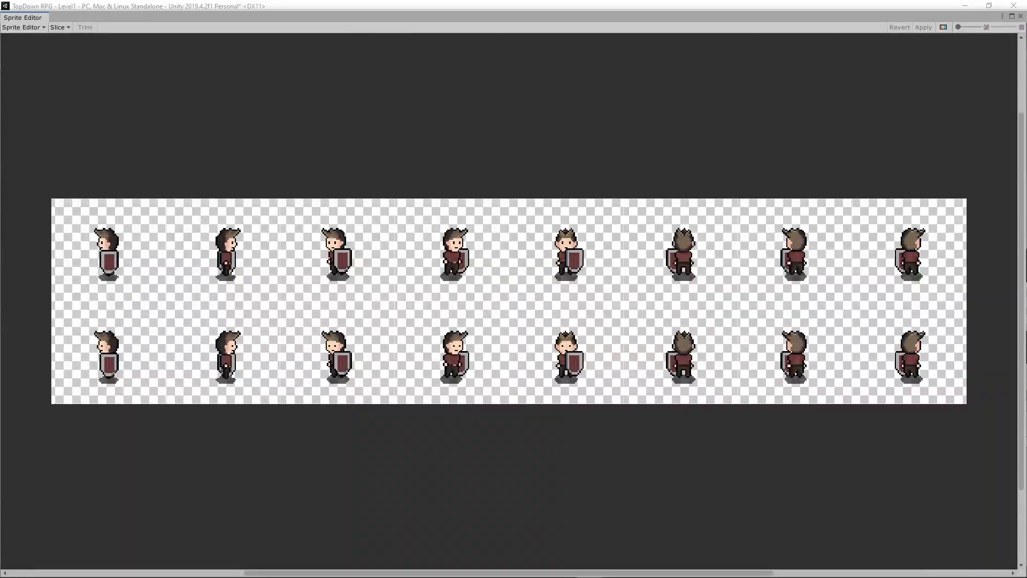
left_click(113, 250)
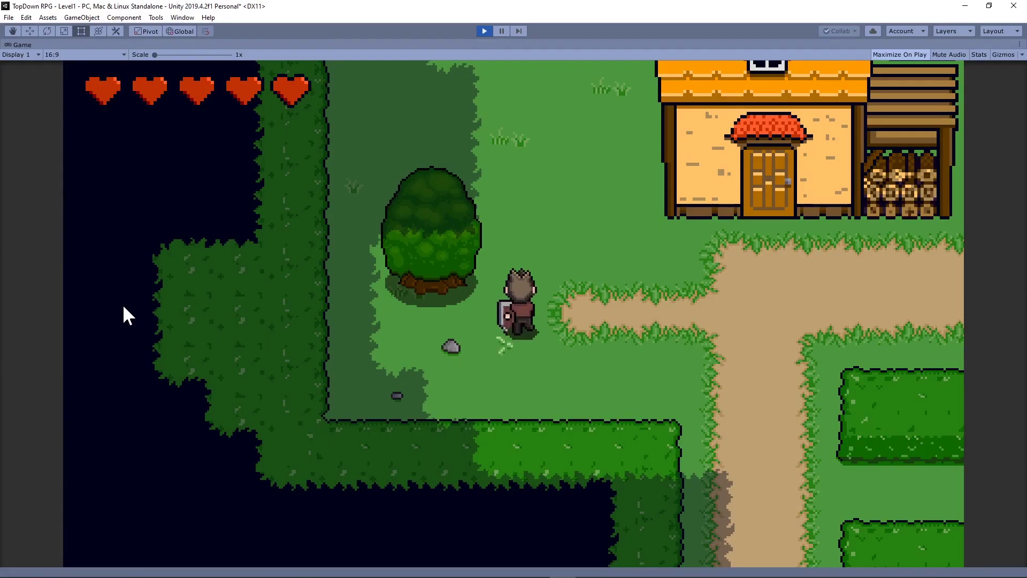
Step: Walk the character down-right, then up and down past the tree beside the HOME house
key("Down")
key("Right")
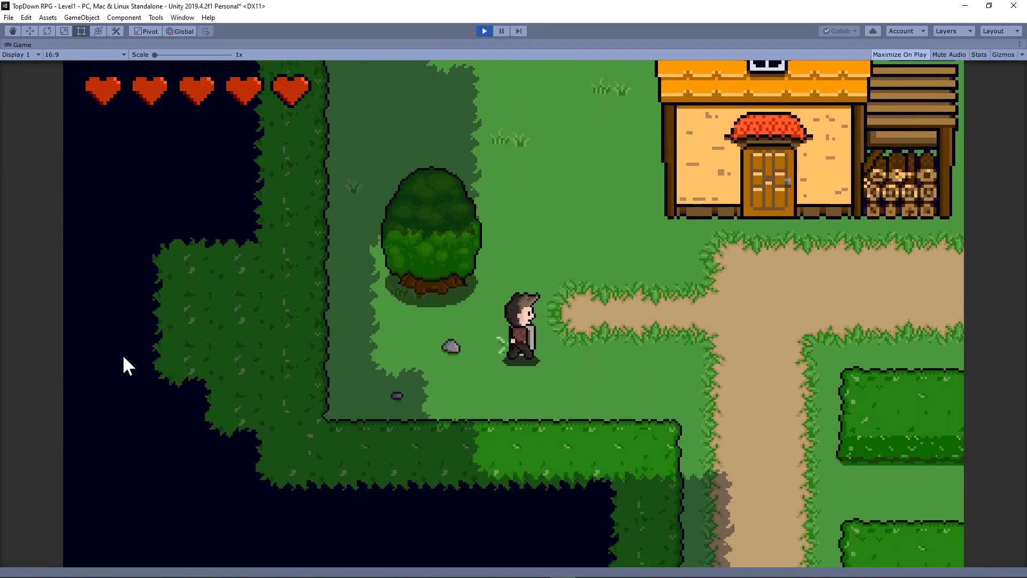
key("Up")
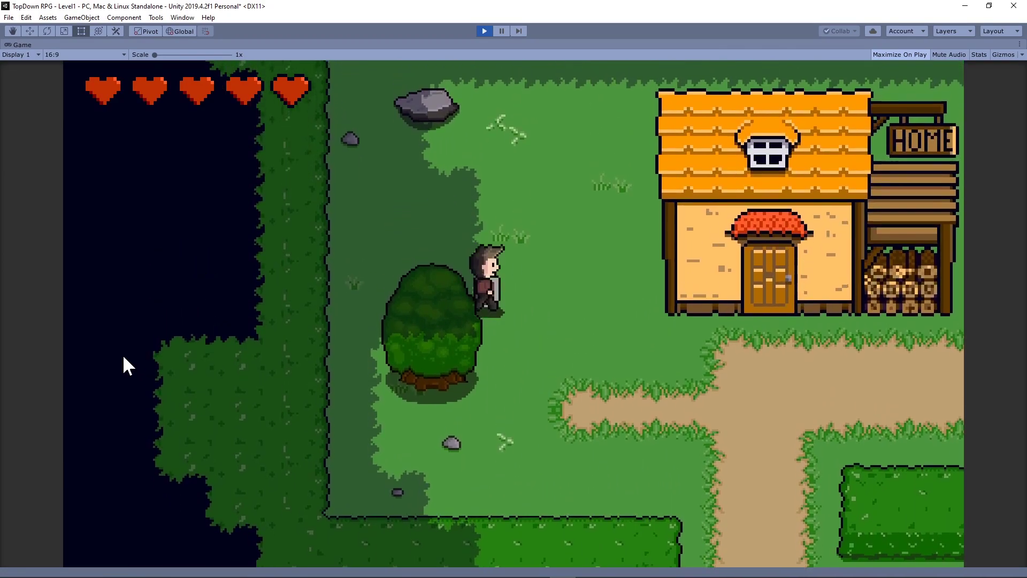
key("Down")
key("Left")
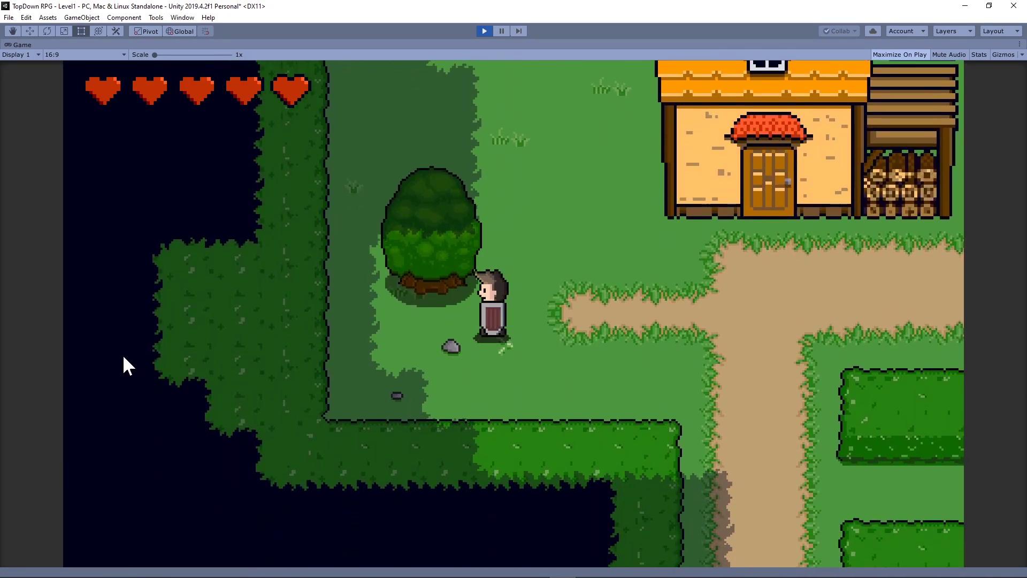
key("Up")
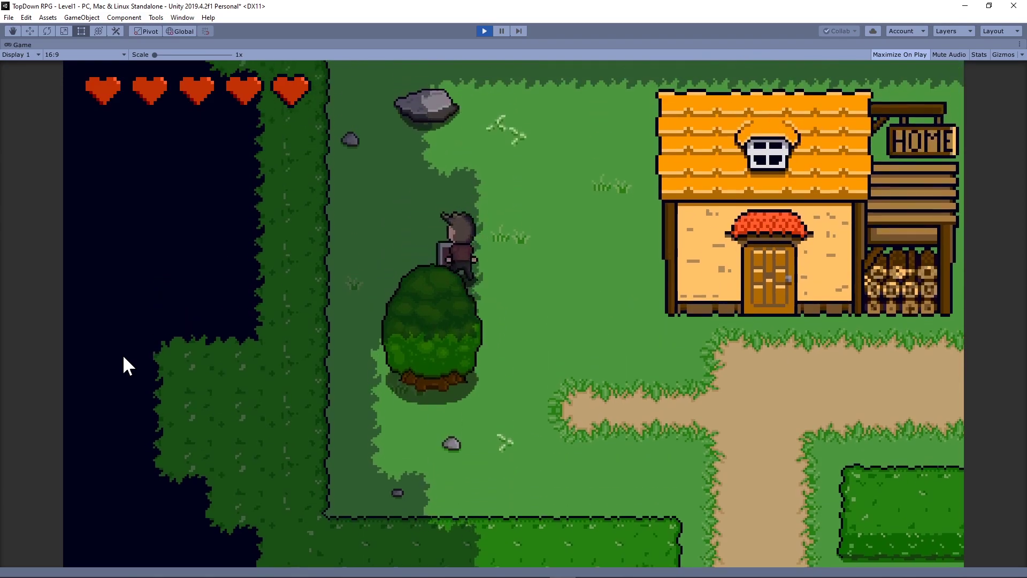
key("Left")
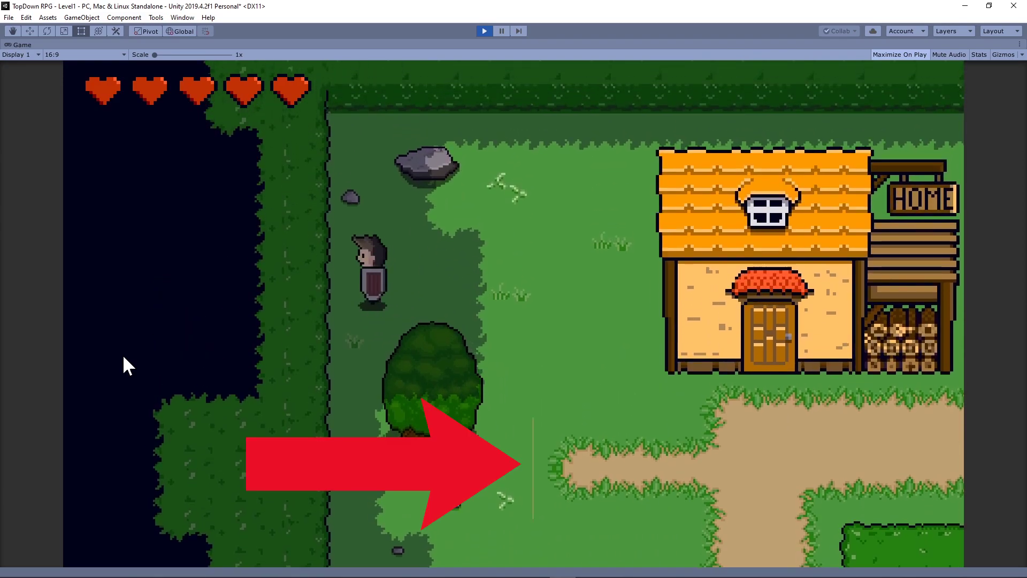
key("Down")
key("Right")
Step: Walk the character up alongside the tree past its treetop and around its sides
key("Up")
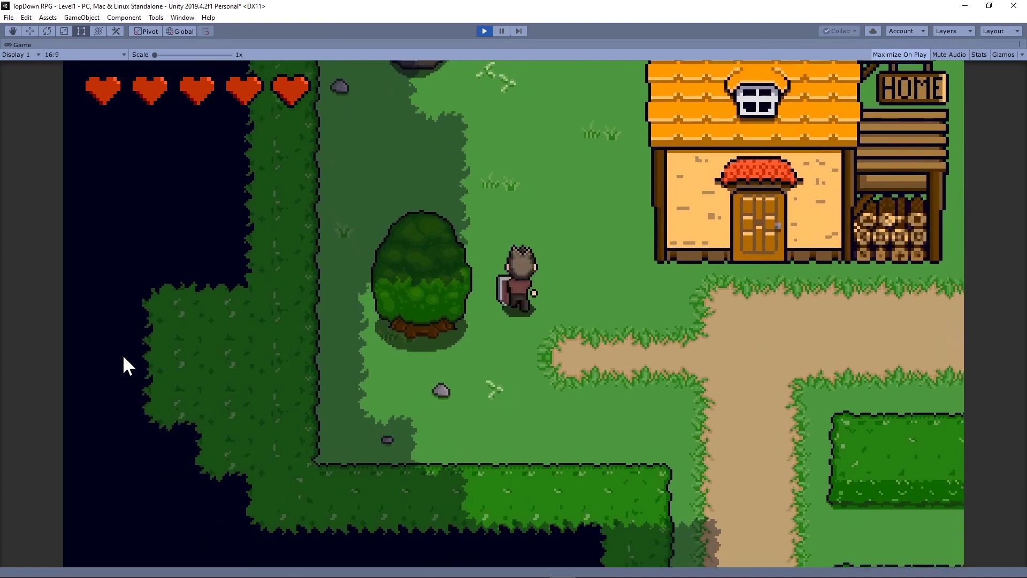
key("Left")
key("Up")
key("Down")
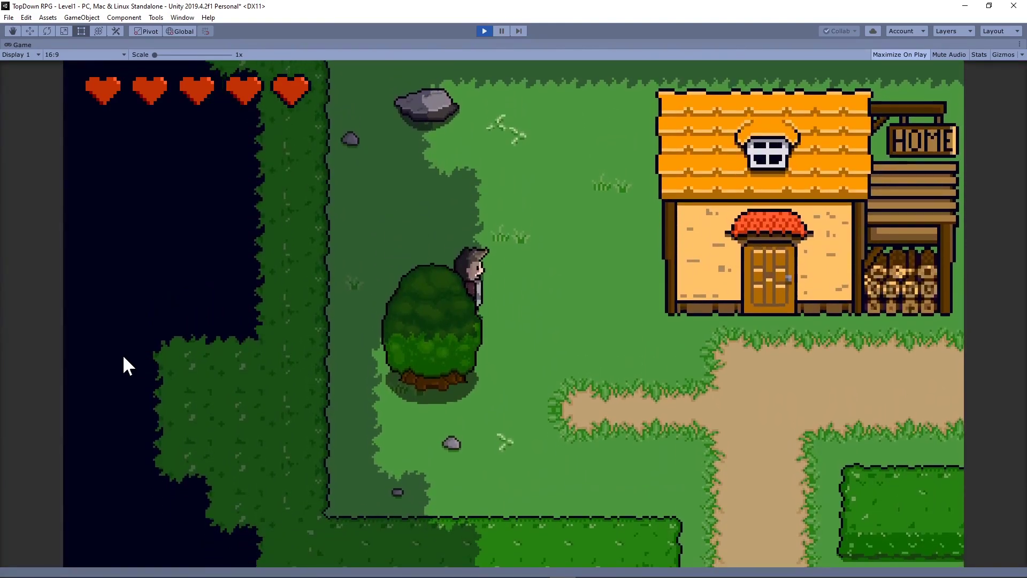
key("Up")
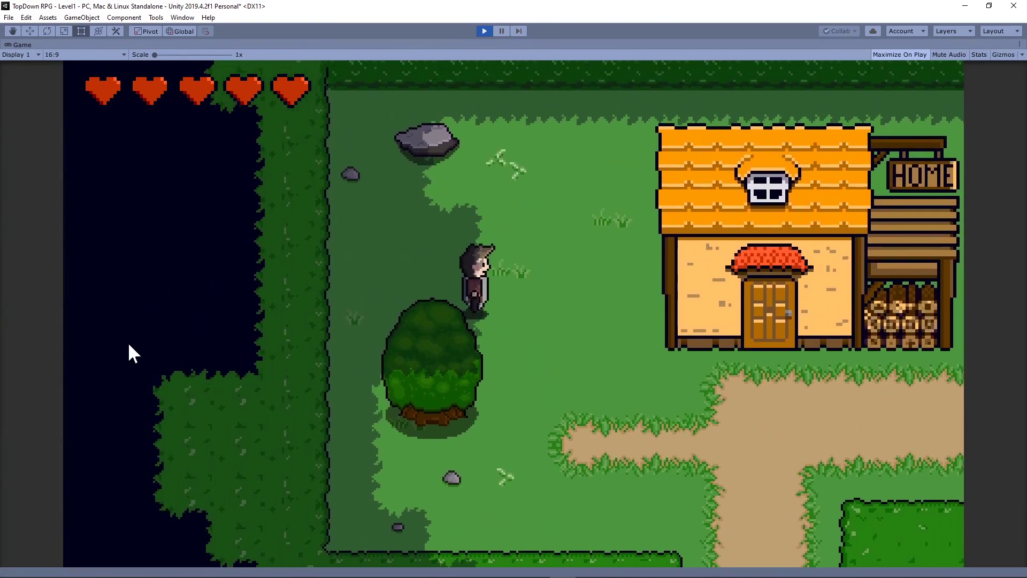
key("Down")
key("Right")
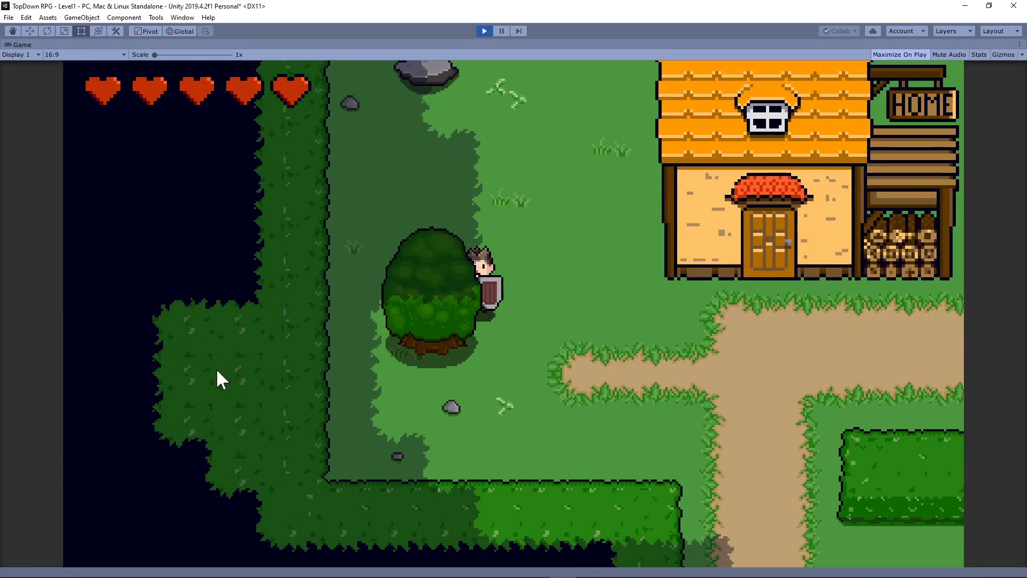
key("Left")
key("Up")
key("Right")
key("Down")
key("Left")
key("Up")
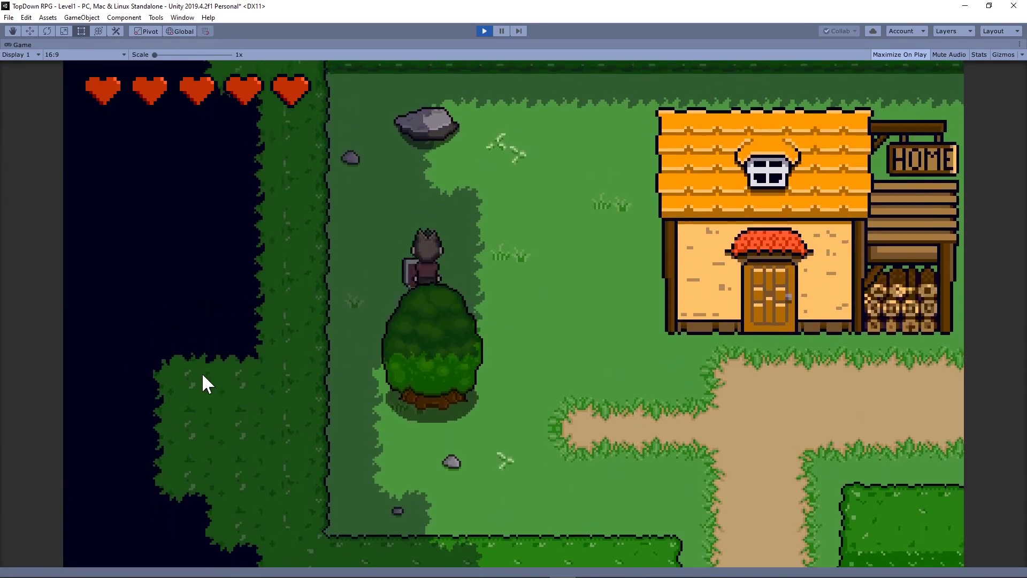
Step: Weave the character around the tree toward the rock and back down to the right
key("Right")
key("Down")
key("Up")
key("Left")
key("Down")
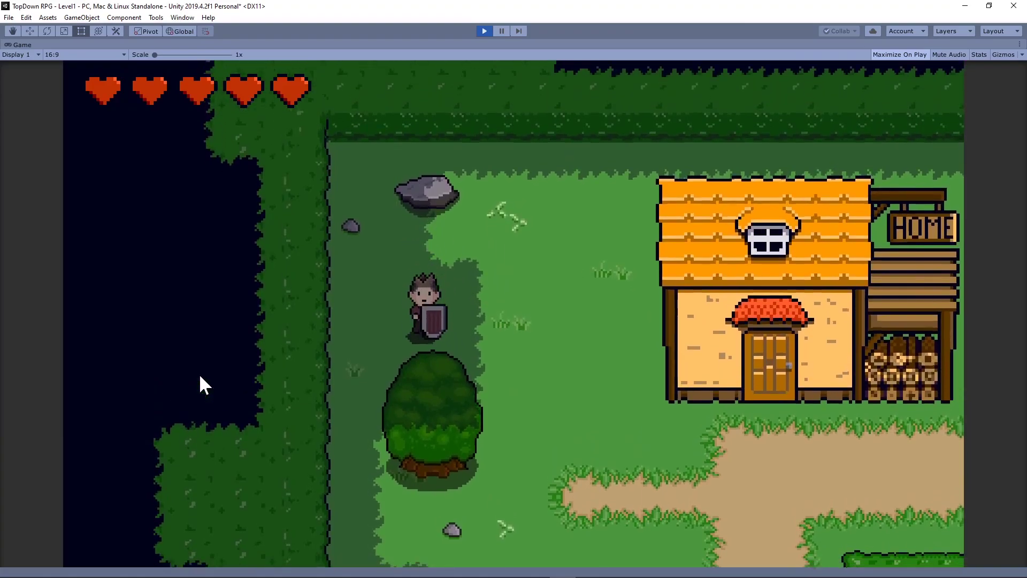
key("Right")
key("Down")
key("Left")
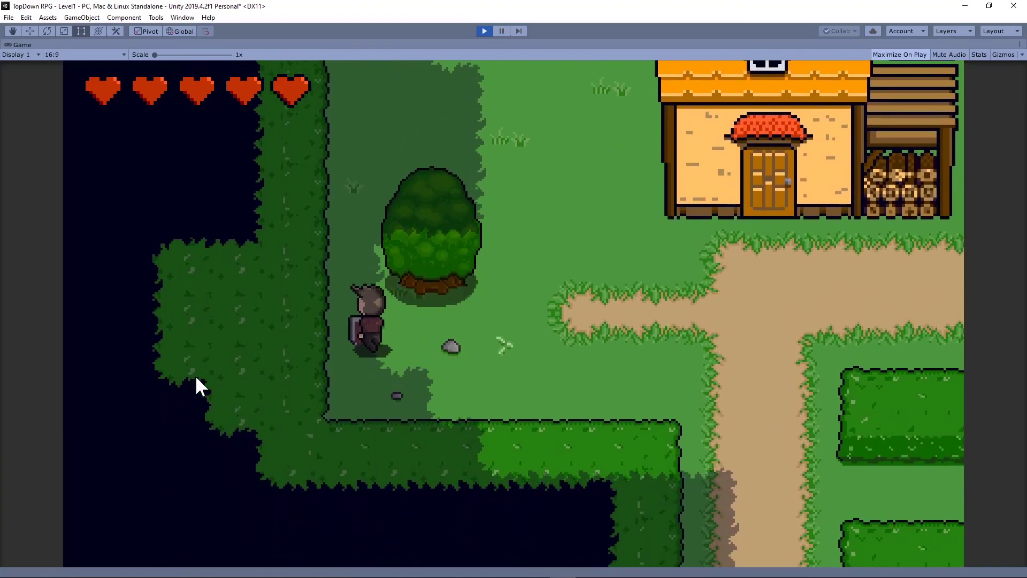
key("Up")
key("Right")
key("Left")
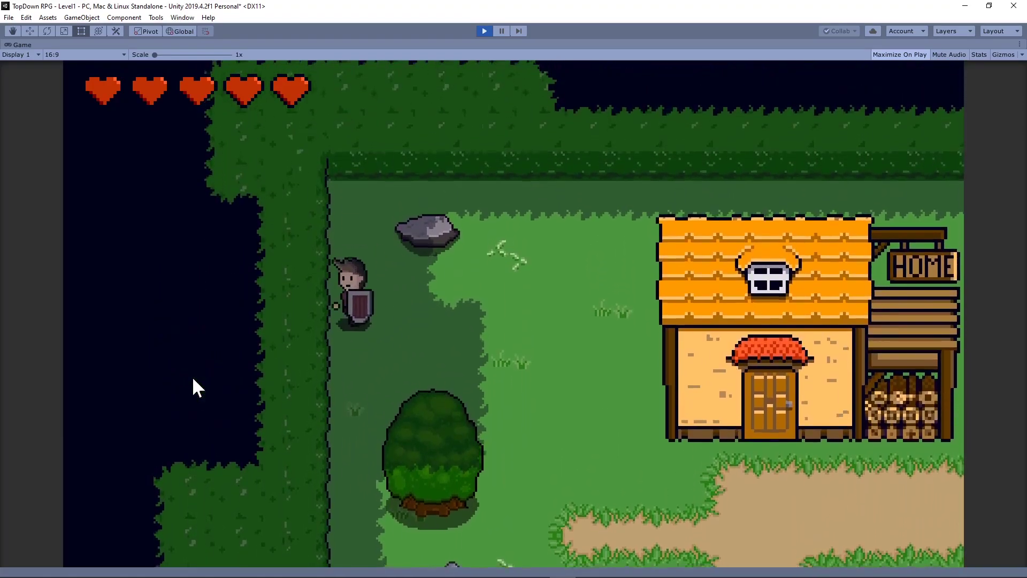
key("Down")
key("Right")
key("Down")
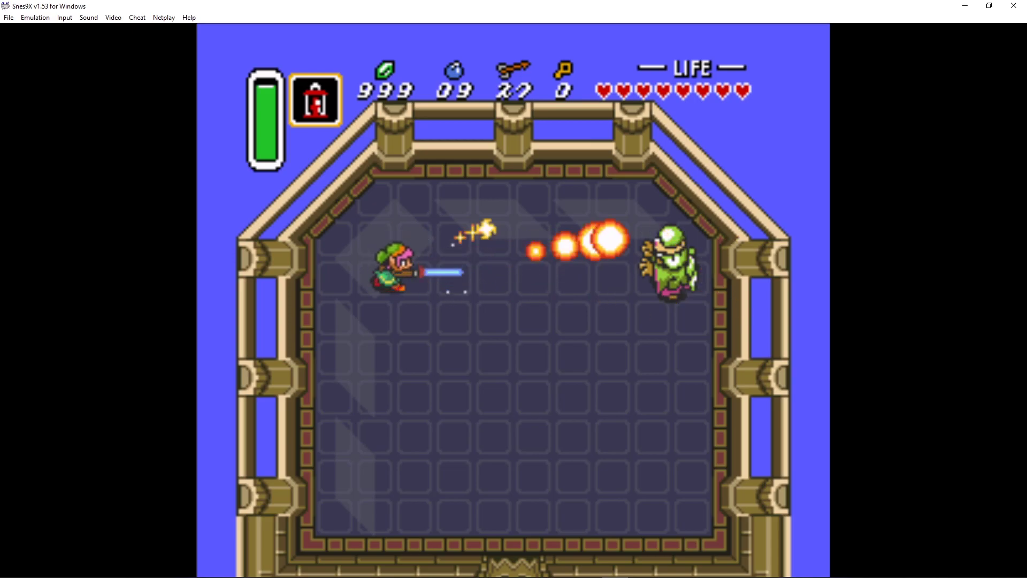
Step: Move Link down, up-left and up-right through the boss room, swinging the sword
key("Down")
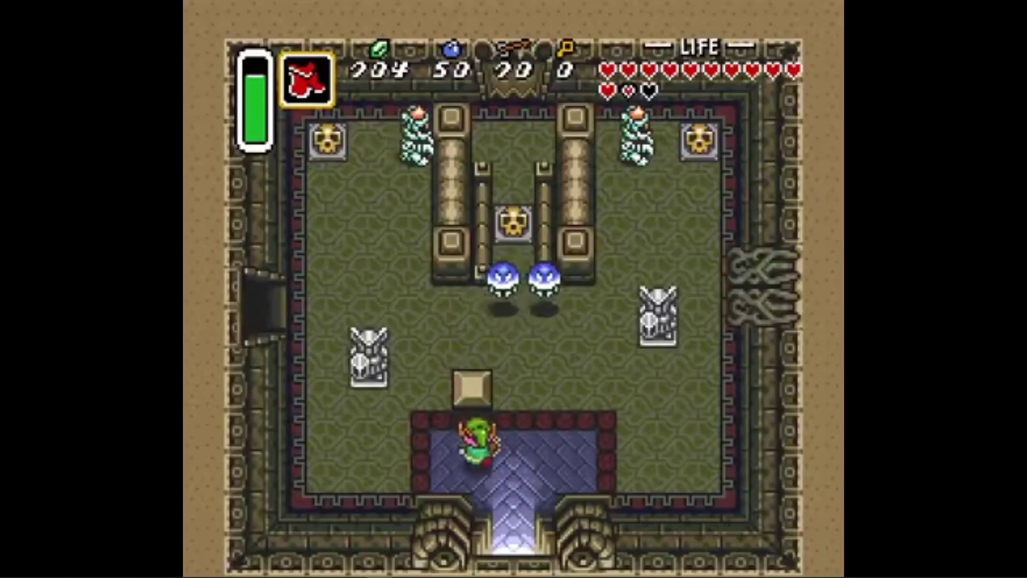
key("Up")
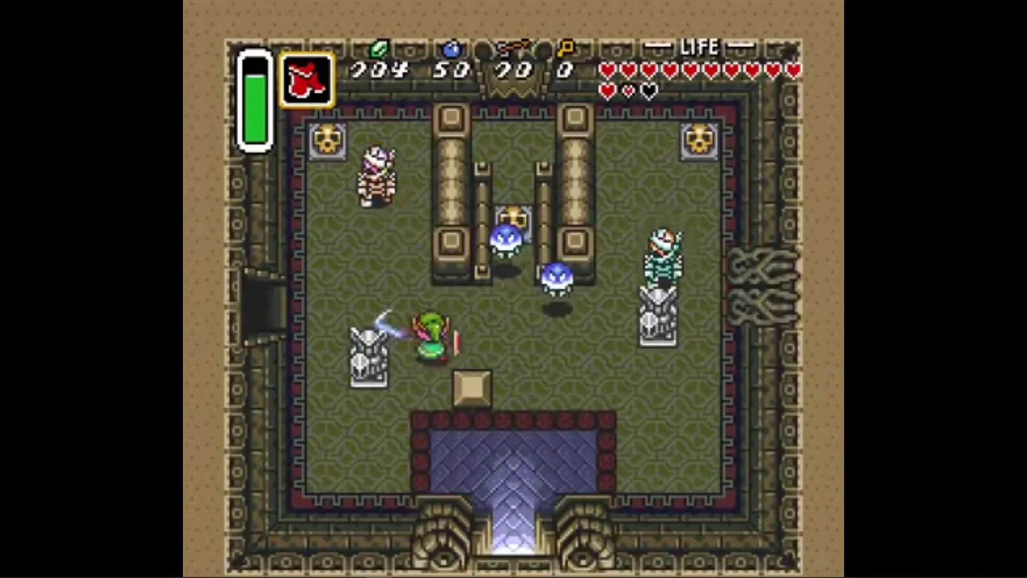
key("Right")
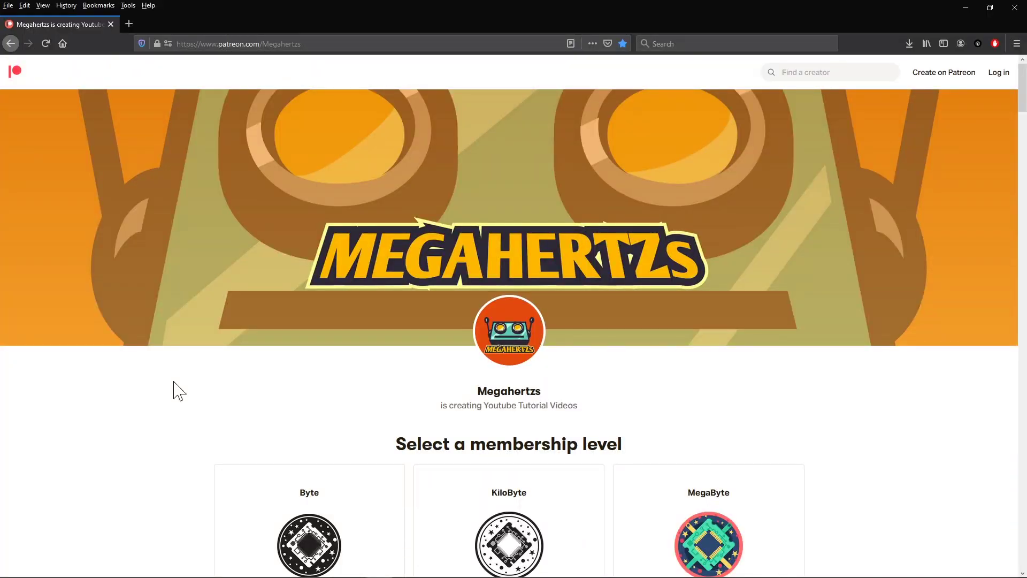
Step: Scroll past the Byte, KiloByte and MegaByte tiers to the $20 GigaByte tier's benefits
scroll(179, 391, "down", 4)
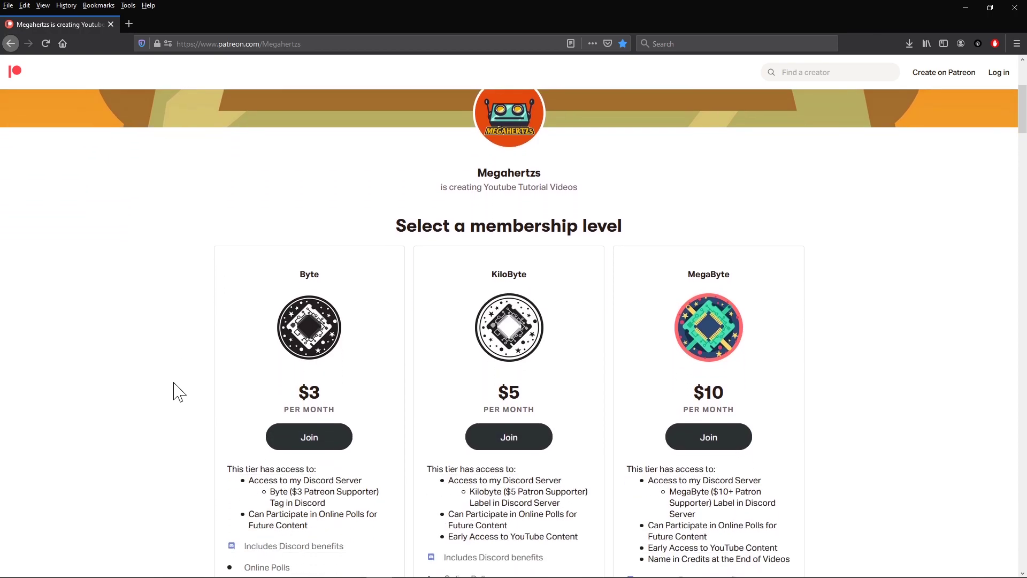
scroll(179, 391, "down", 5)
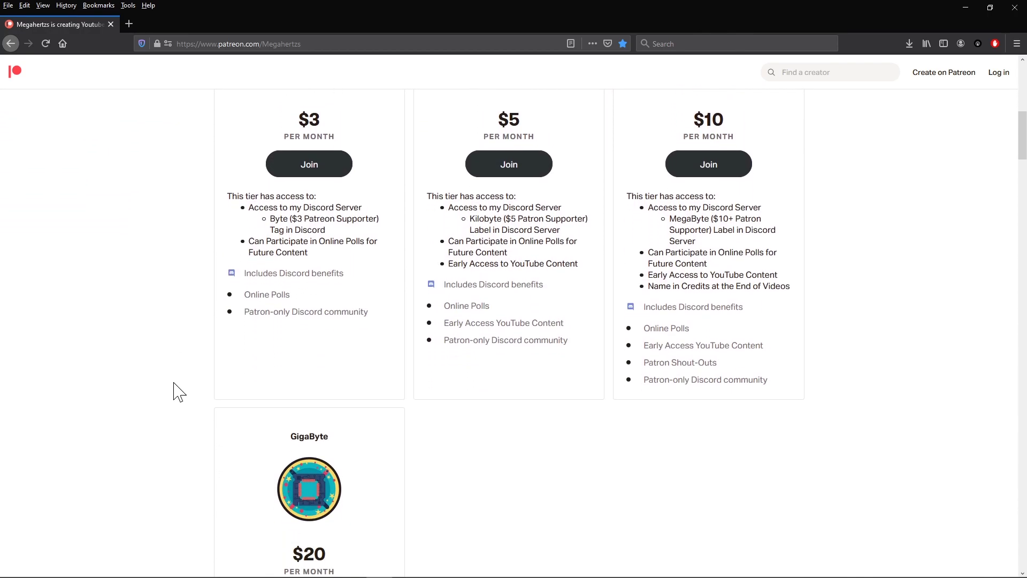
scroll(179, 391, "down", 4)
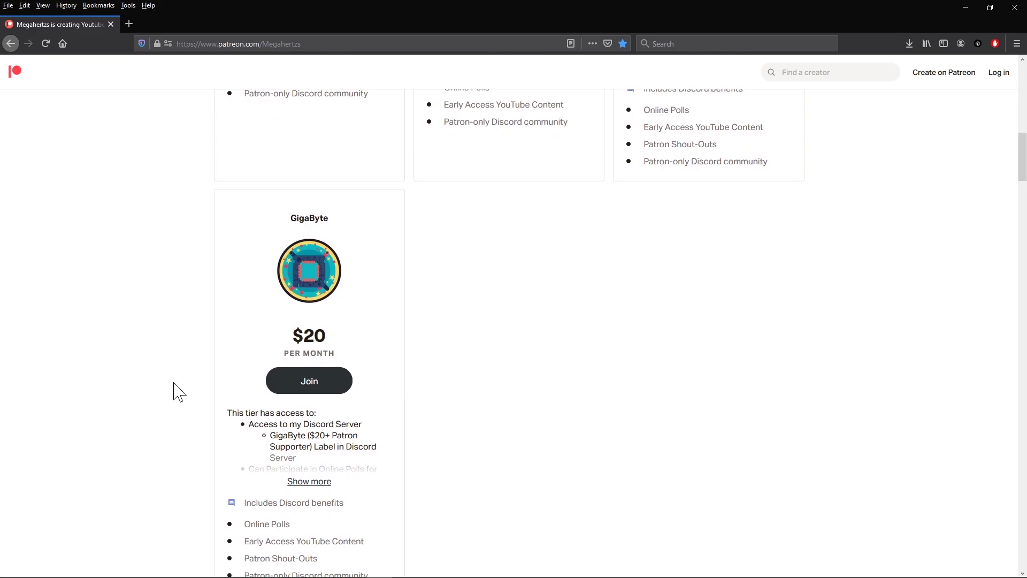
scroll(179, 391, "down", 1)
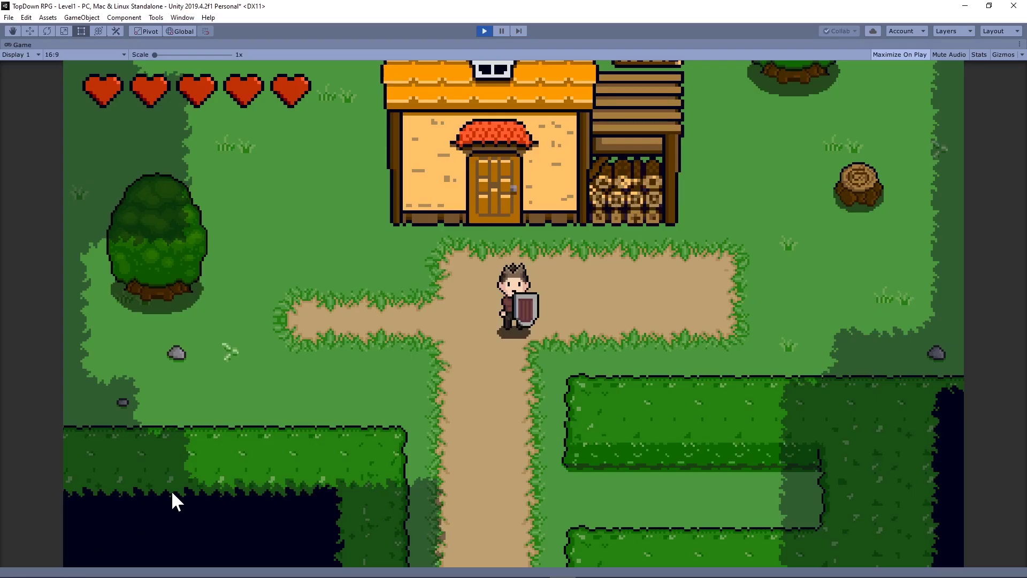
Step: Walk the character up the dirt path below the house, swinging the sword left and down
key("space")
key("Down")
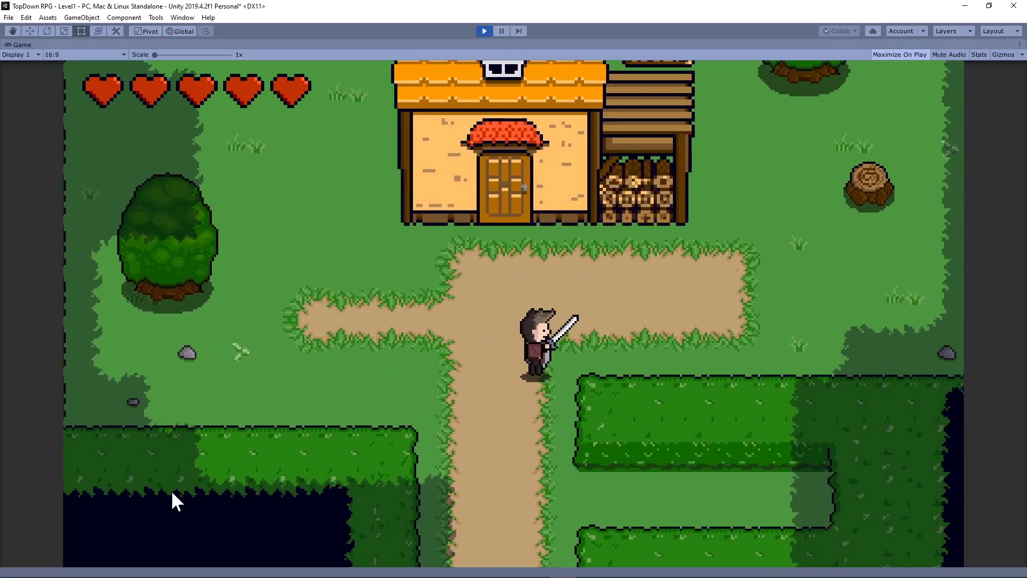
key("Up")
key("Left")
key("space")
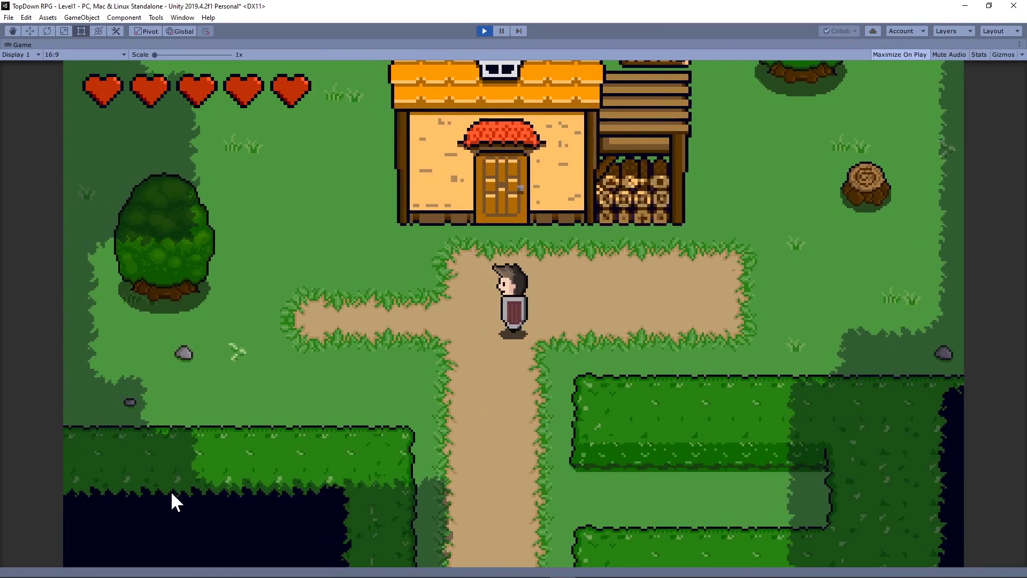
key("space")
key("Down")
key("space")
key("Right")
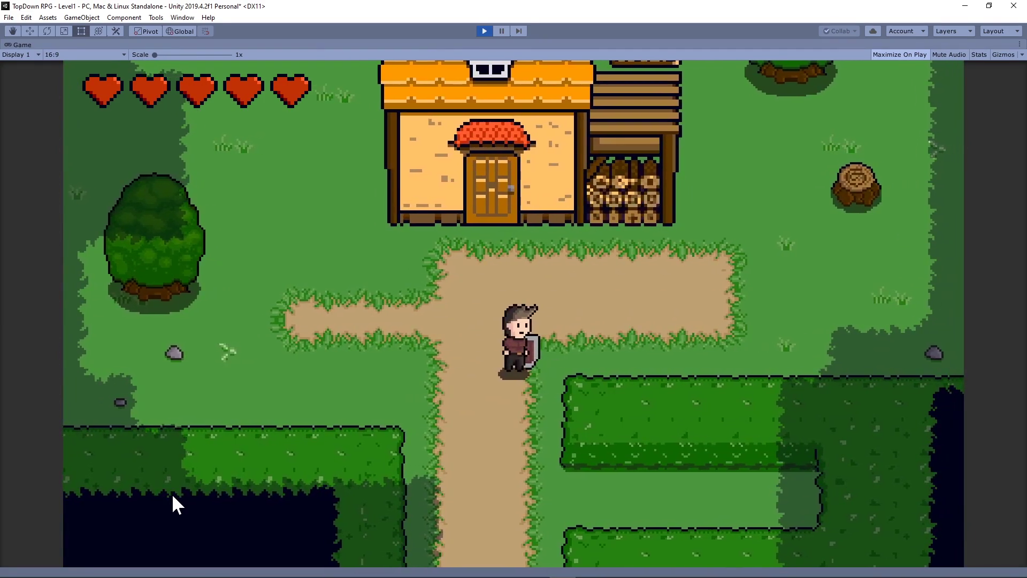
key("Left")
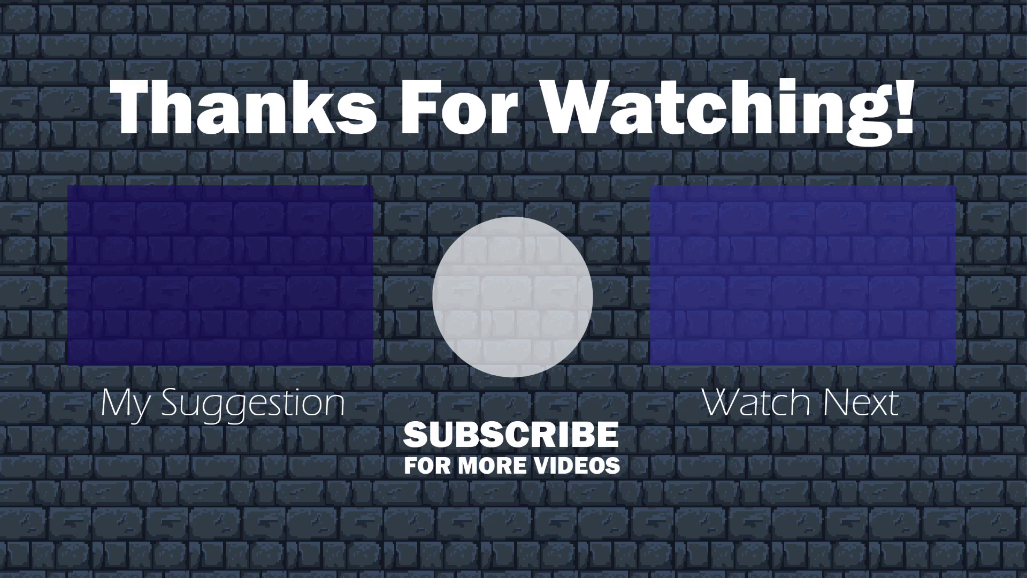